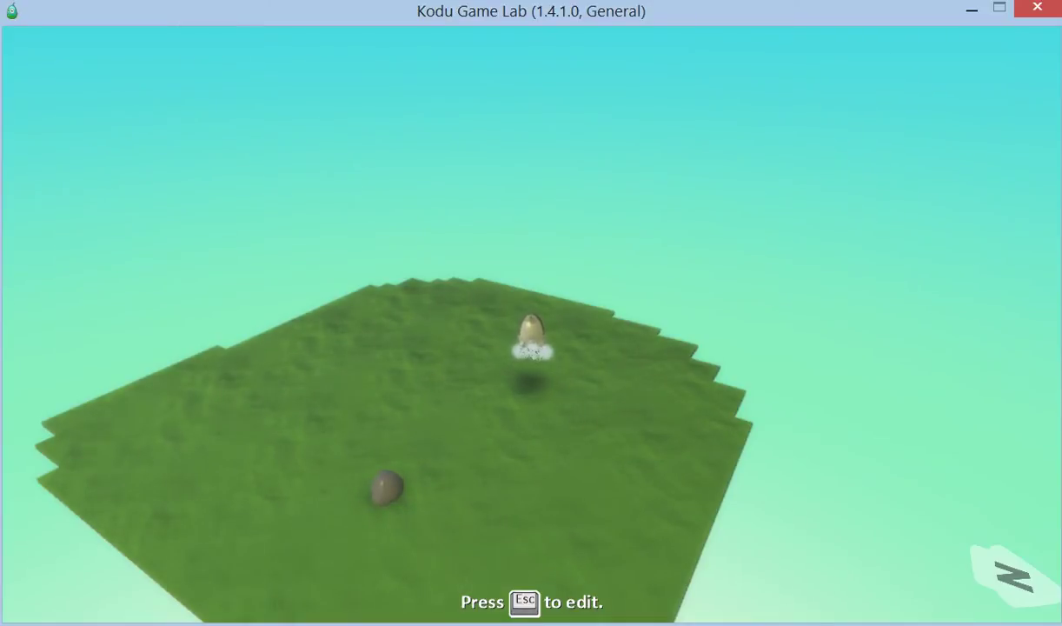
# Leave play mode for editing and orbit and zoom out to frame the whole island.
pyautogui.press('Escape')
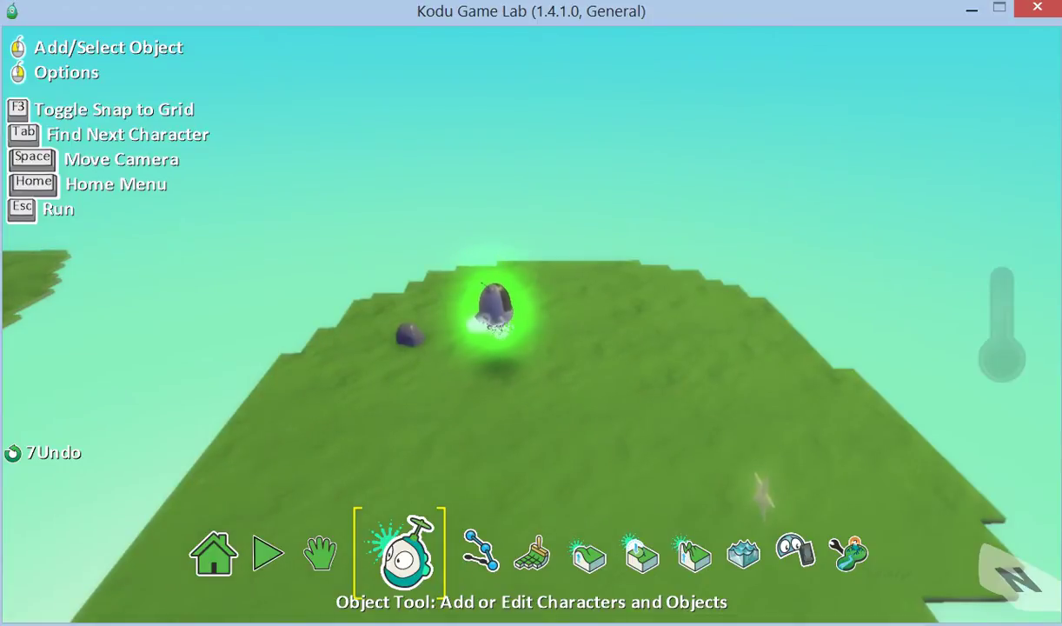
pyautogui.click(782, 278)
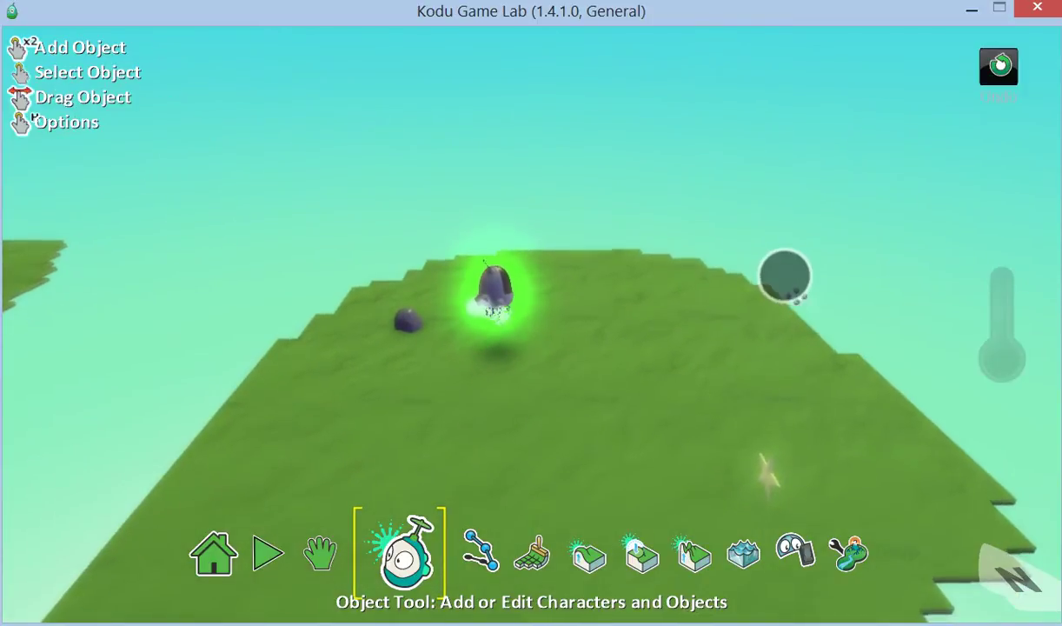
pyautogui.moveTo(603, 429); pyautogui.dragTo(594, 489)
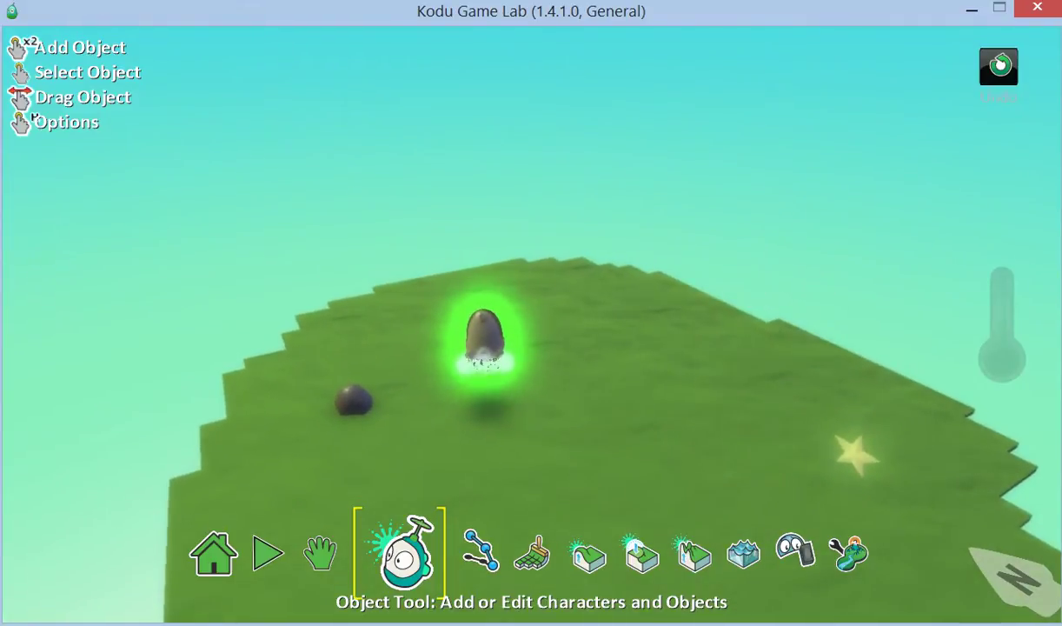
pyautogui.moveTo(686, 437); pyautogui.dragTo(688, 403)
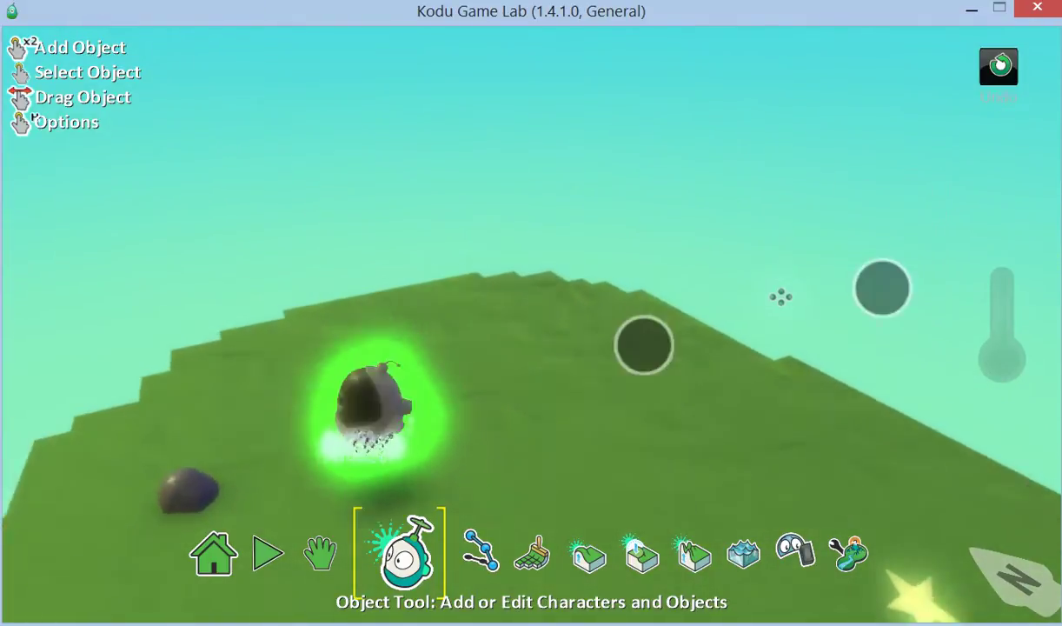
pyautogui.moveTo(642, 344); pyautogui.dragTo(647, 208)
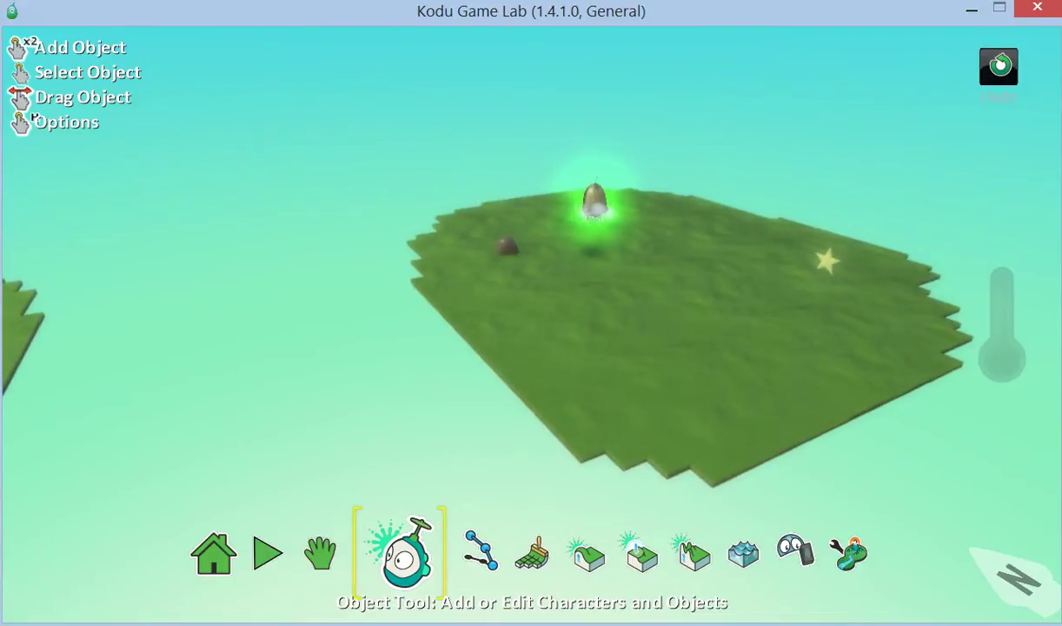
# Place a tree on the island from the add-object menu.
pyautogui.doubleClick(659, 355)
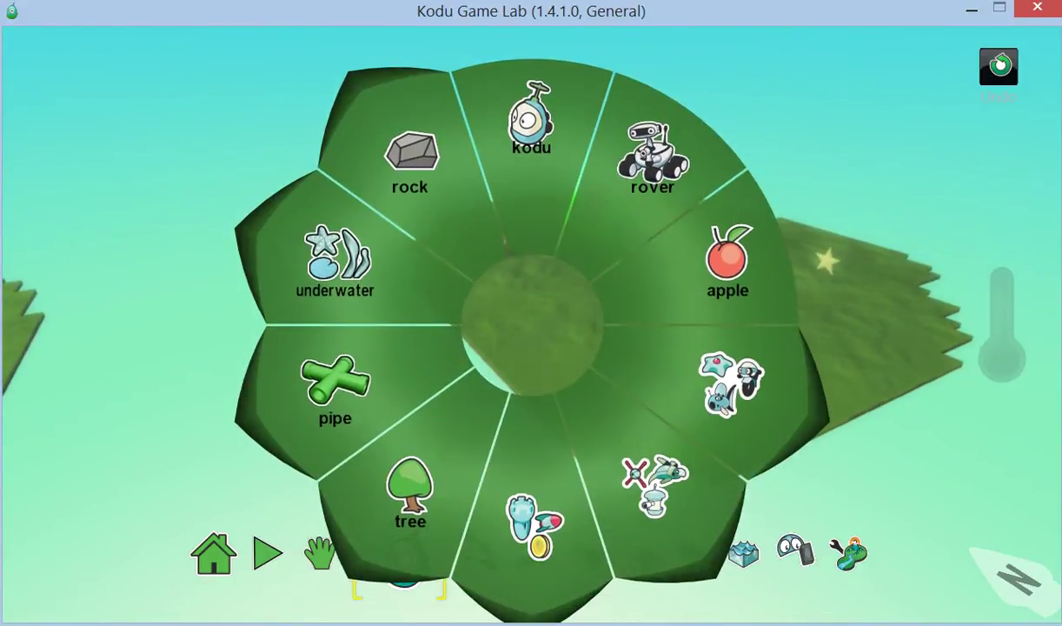
pyautogui.click(409, 492)
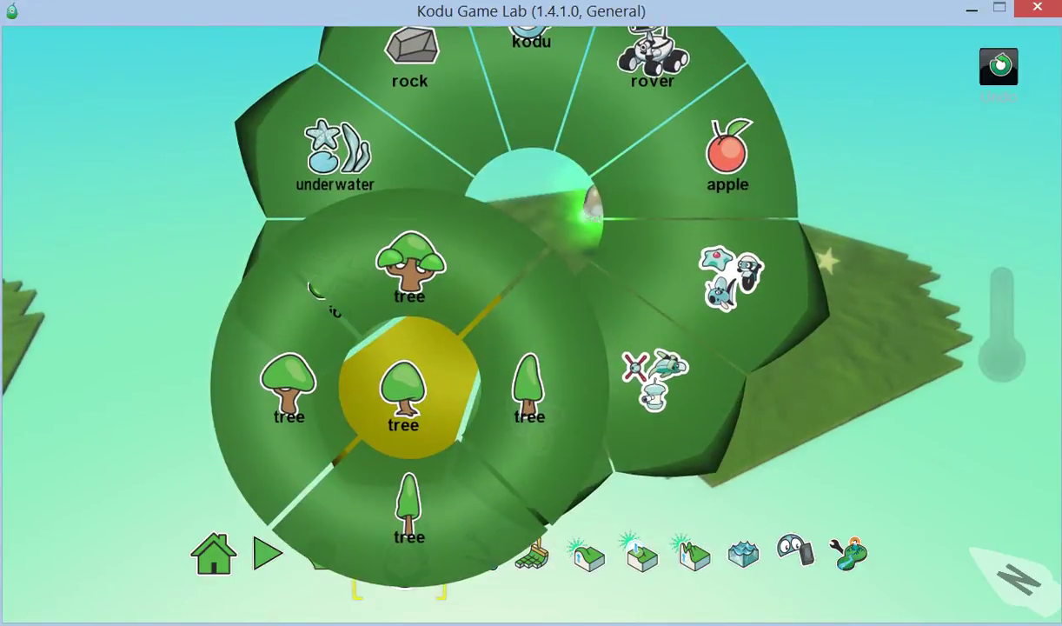
pyautogui.click(398, 374)
# Program the tree's rule 1 condition as WHEN bump Kodu.
pyautogui.click(707, 248)
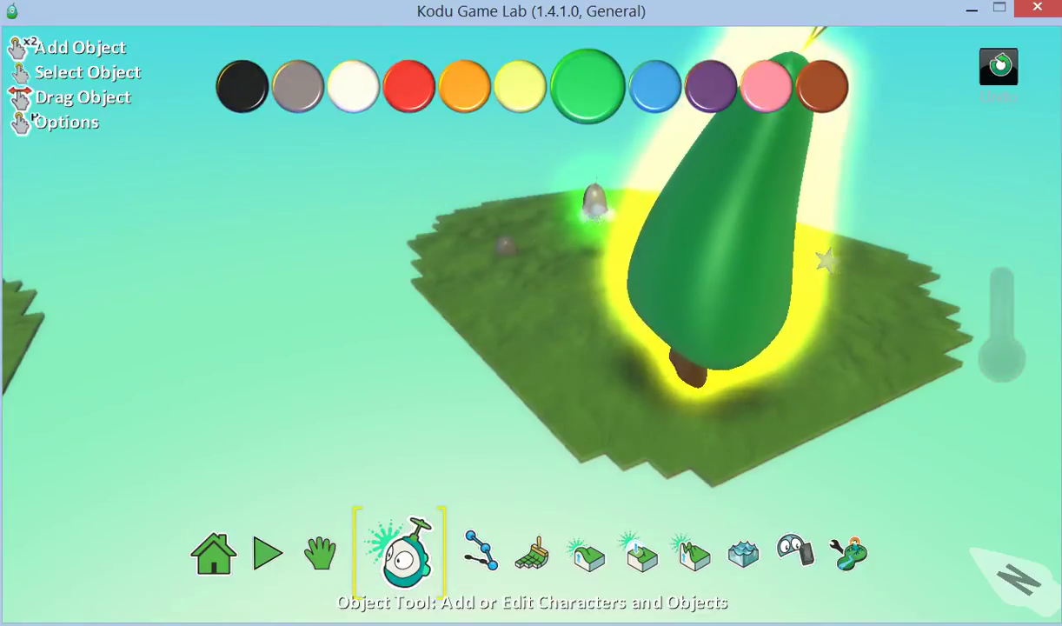
pyautogui.rightClick(707, 249)
pyautogui.click(854, 120)
pyautogui.click(327, 325)
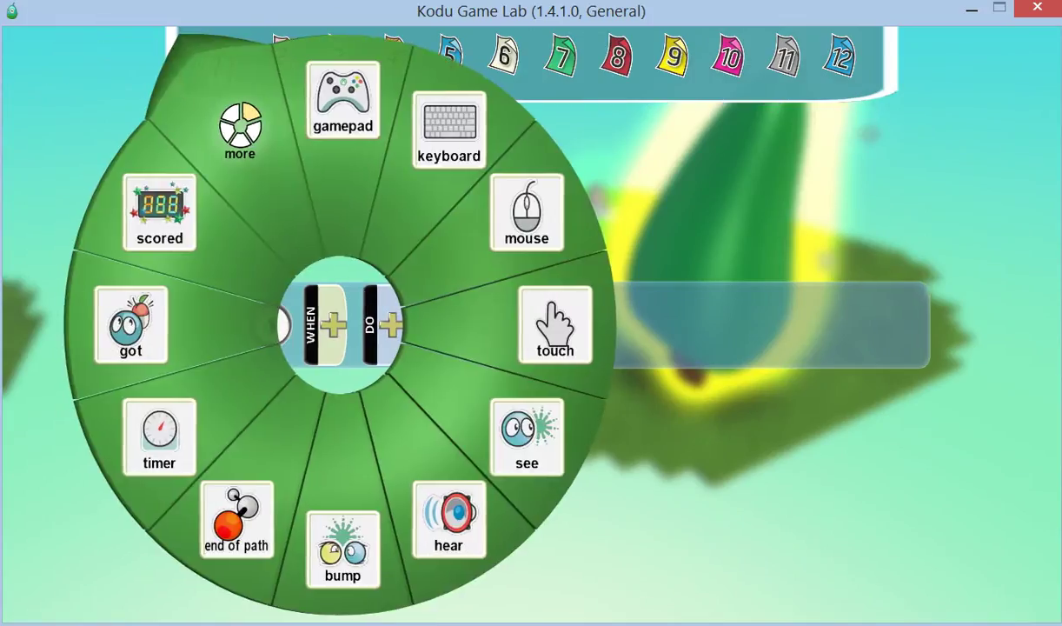
pyautogui.click(368, 534)
pyautogui.click(401, 325)
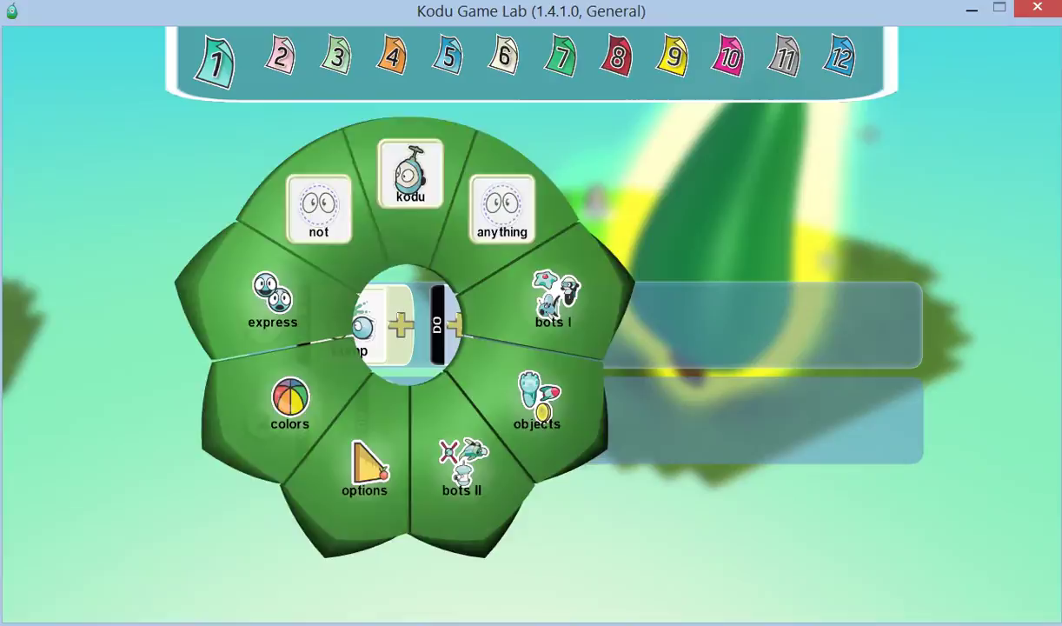
pyautogui.click(410, 174)
# Set rule 1's action to create, replacing a mistaken launch action, and close the editor.
pyautogui.click(534, 325)
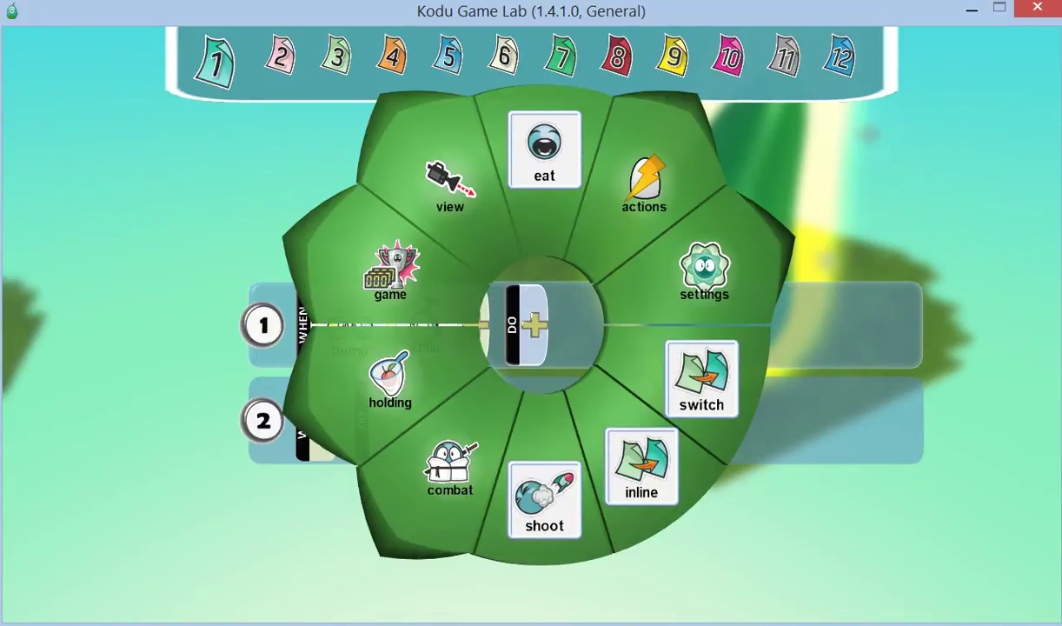
pyautogui.click(704, 269)
pyautogui.press('Escape')
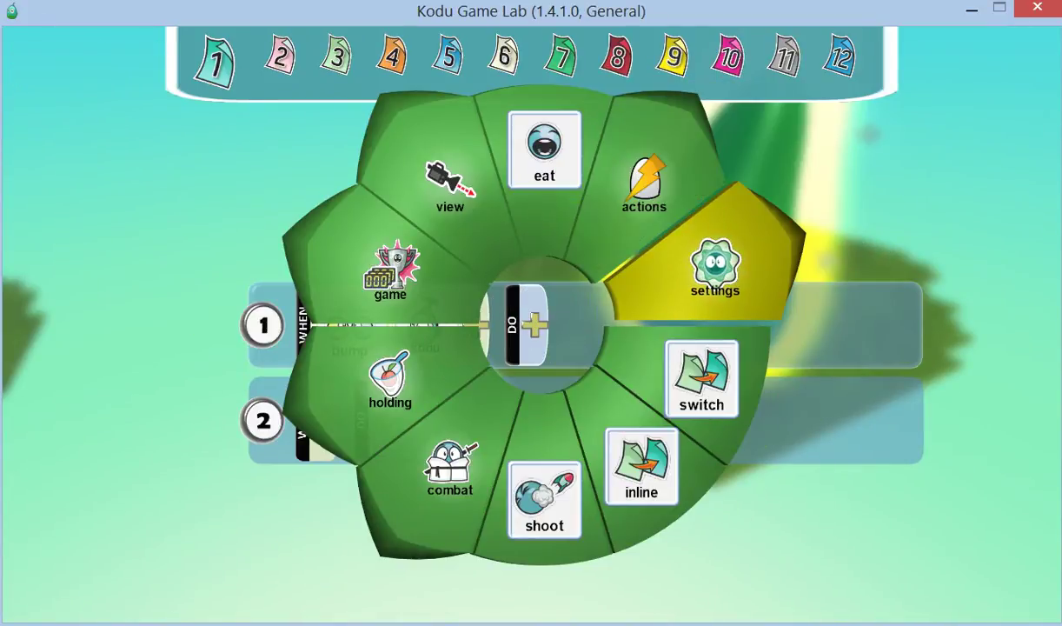
pyautogui.click(645, 182)
pyautogui.click(799, 543)
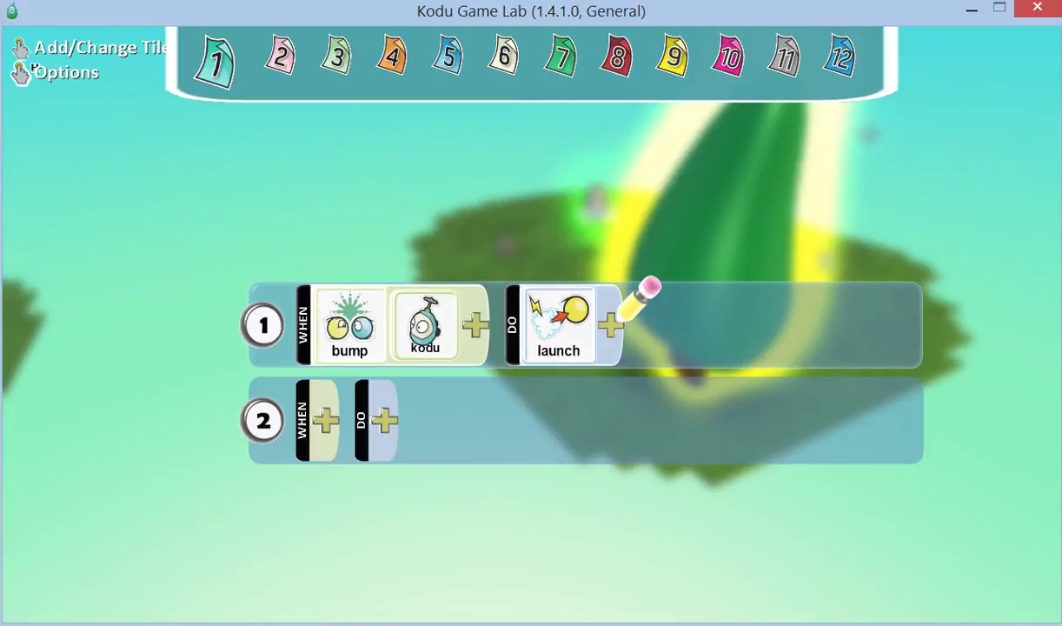
pyautogui.press('Down')
pyautogui.press('Up')
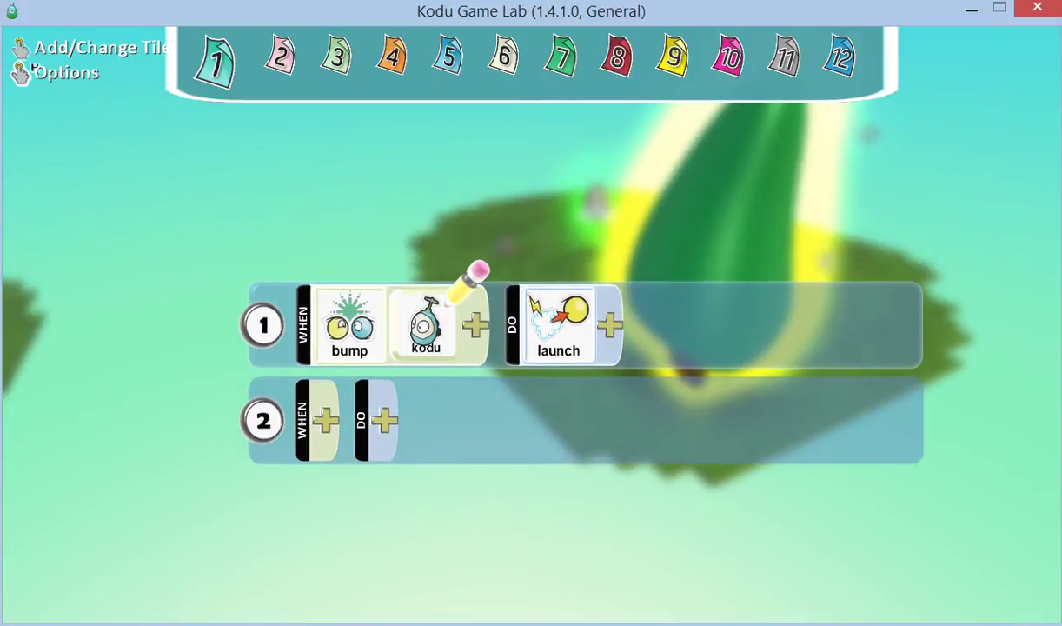
pyautogui.press('Delete')
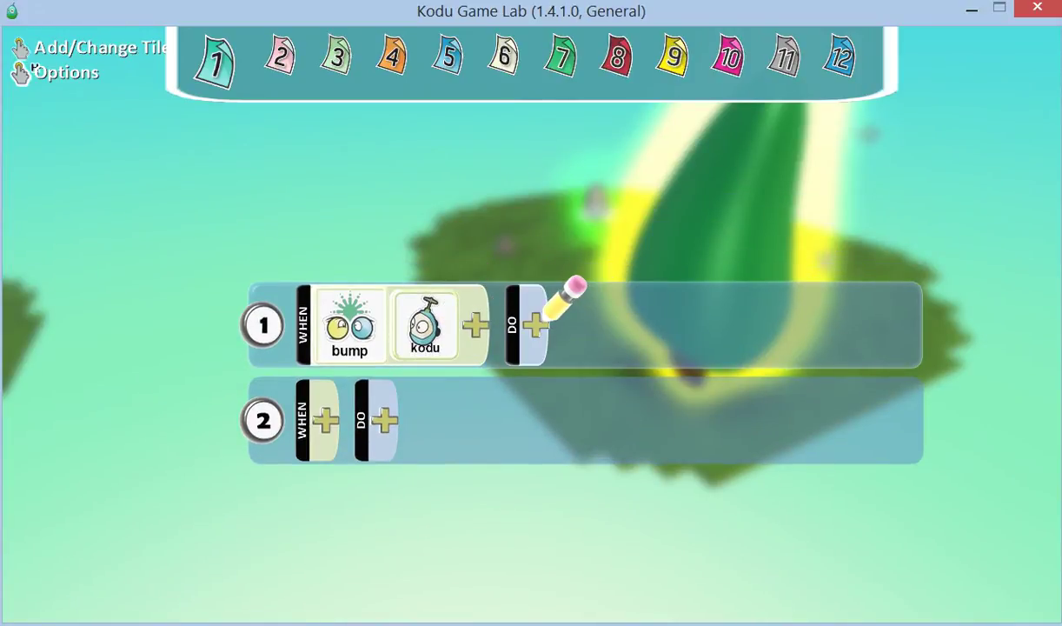
pyautogui.press('Return')
pyautogui.press('Return')
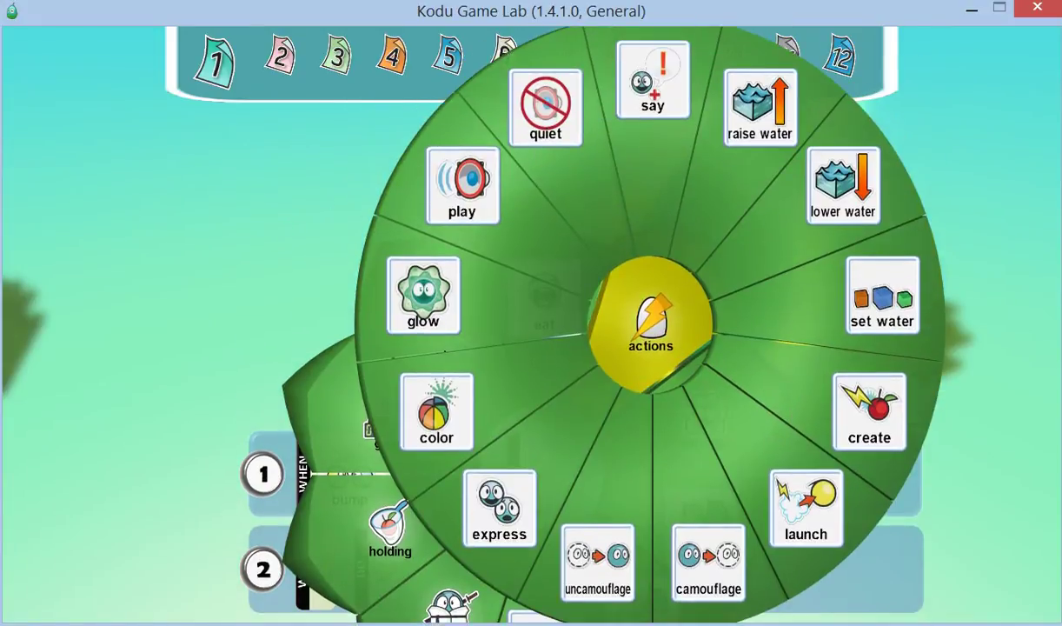
pyautogui.press('Return')
pyautogui.press('Return')
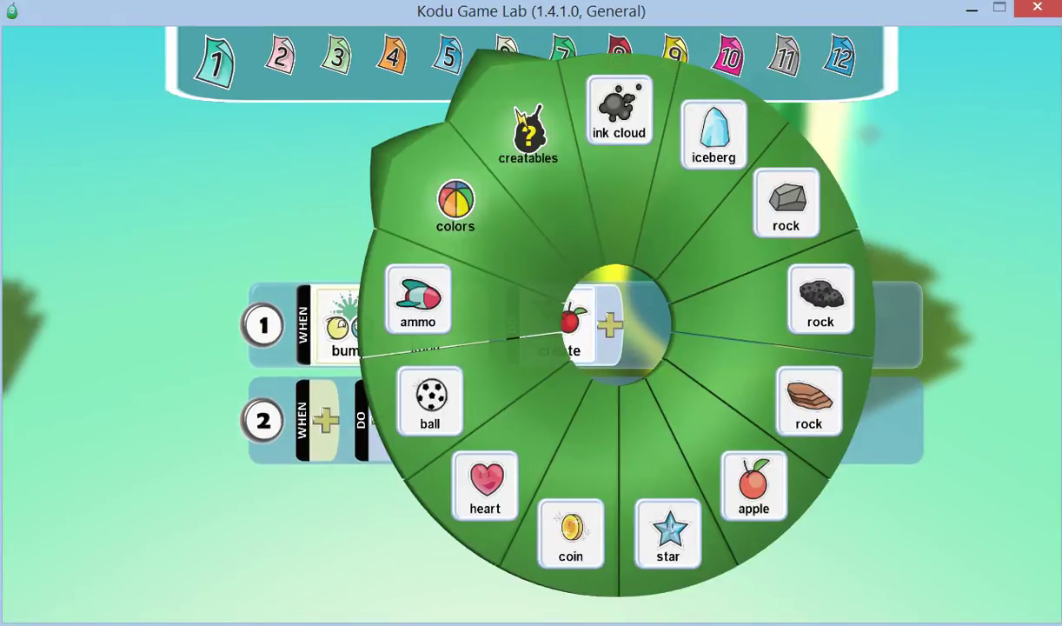
pyautogui.press('Return')
pyautogui.press('Escape')
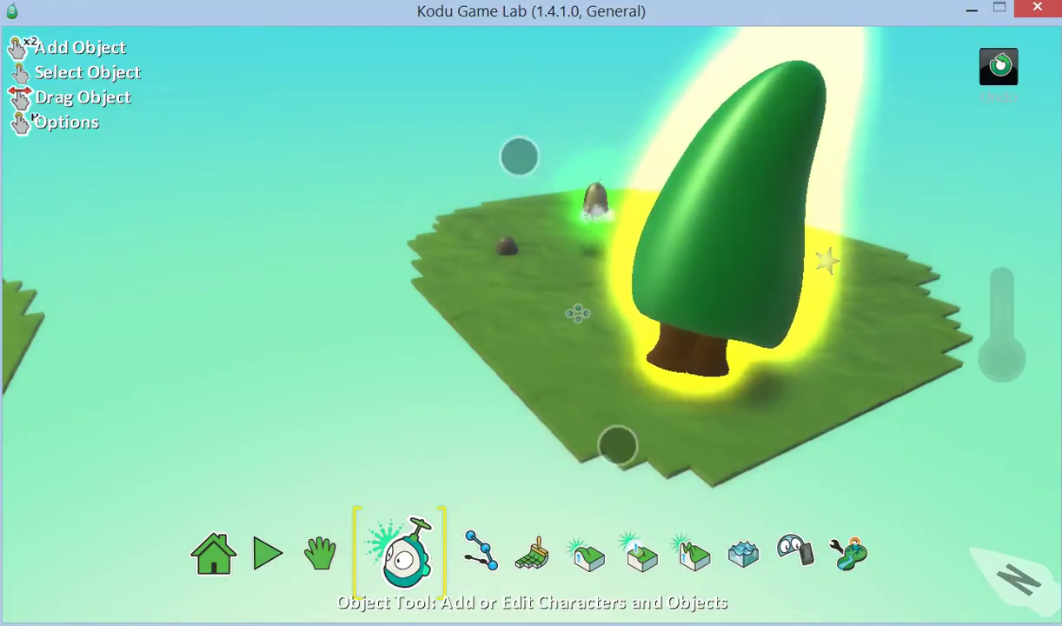
pyautogui.click(320, 553)
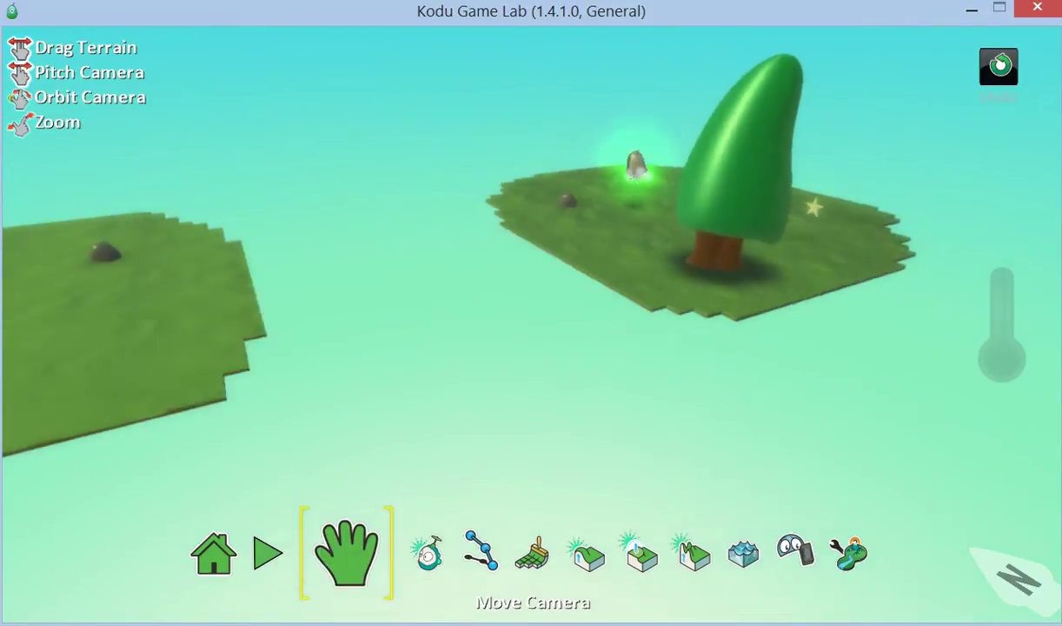
pyautogui.moveTo(479, 351)
pyautogui.mouseDown()
pyautogui.moveTo(633, 419)
pyautogui.moveTo(357, 419)
pyautogui.mouseUp()
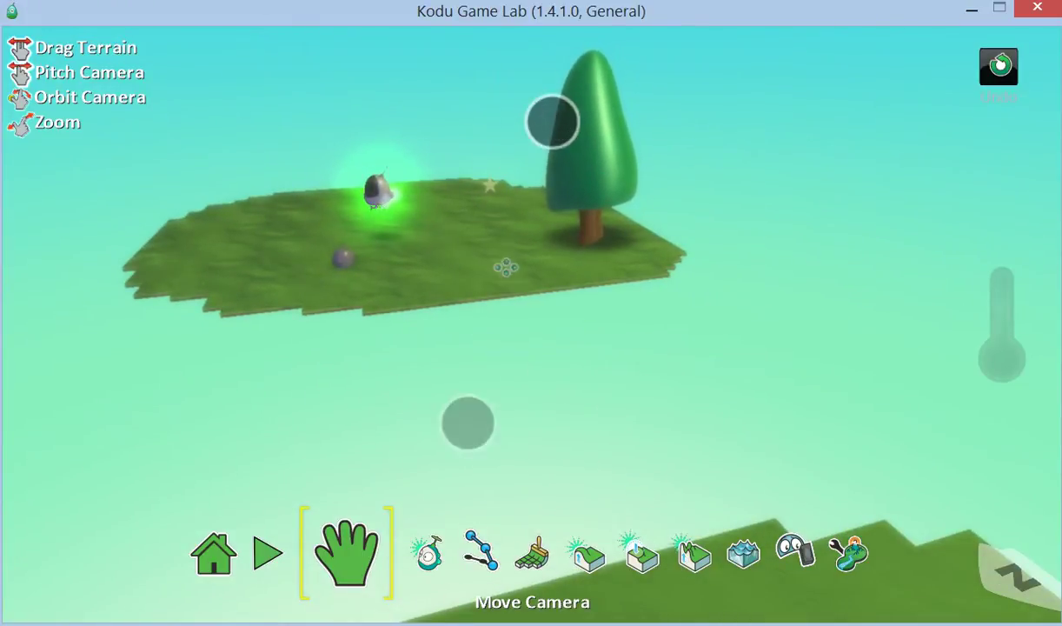
pyautogui.moveTo(467, 422)
pyautogui.mouseDown()
pyautogui.moveTo(612, 440)
pyautogui.moveTo(843, 405)
pyautogui.moveTo(707, 429)
pyautogui.mouseUp()
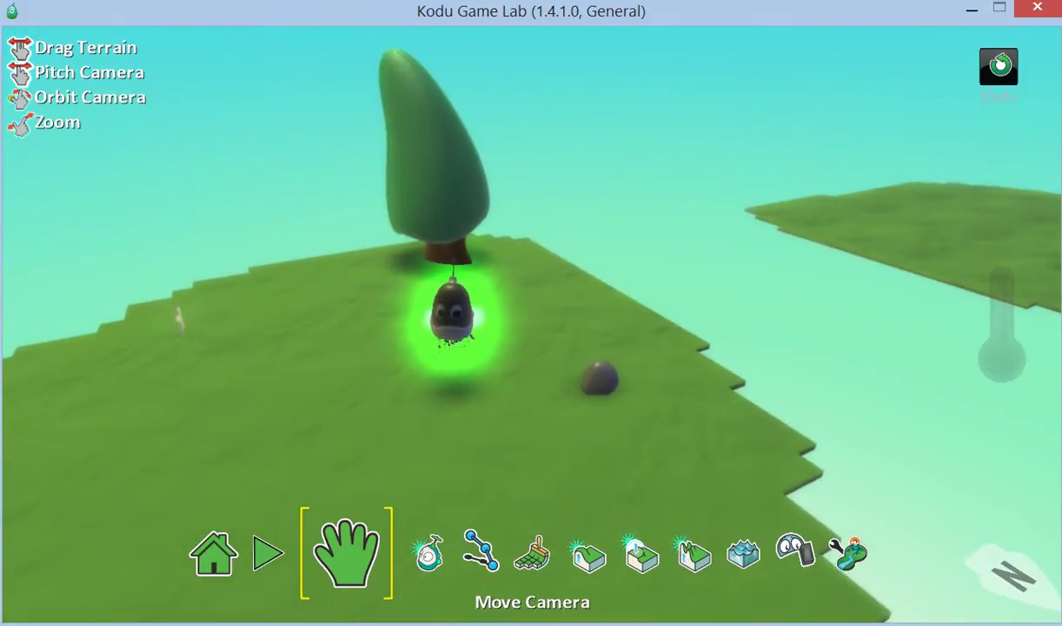
pyautogui.click(428, 553)
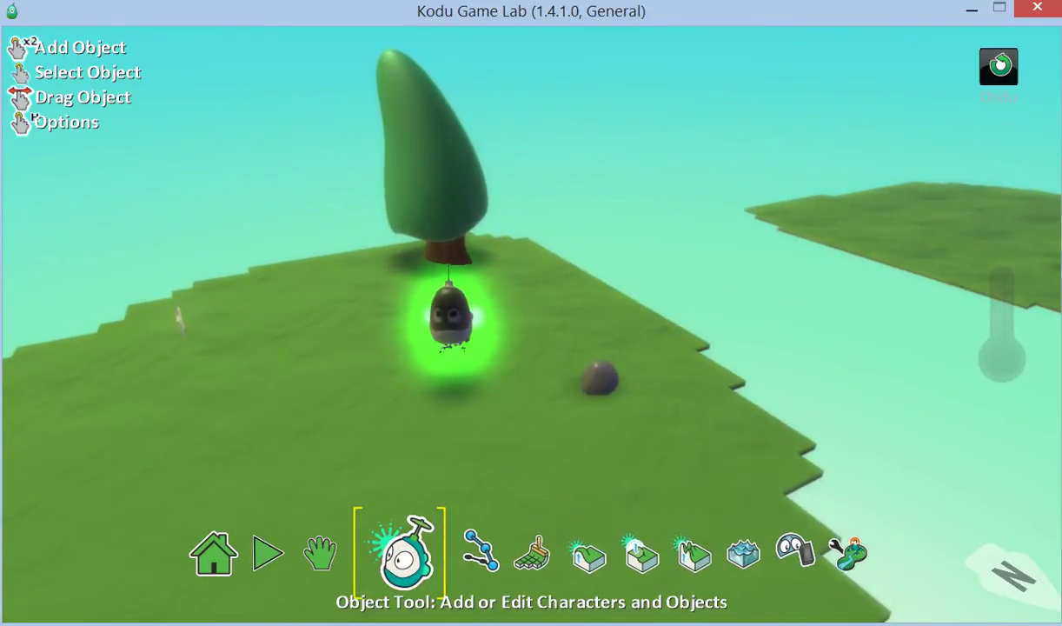
# Program Kodu's rule 2 as WHEN bump apple DO eat.
pyautogui.click(450, 318)
pyautogui.click(588, 173)
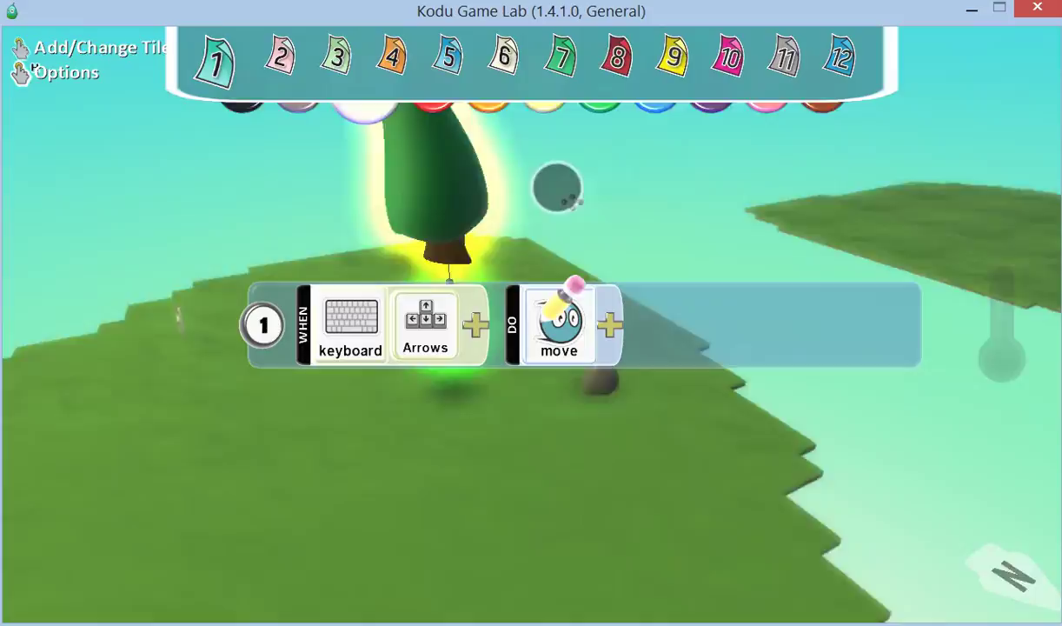
pyautogui.click(328, 322)
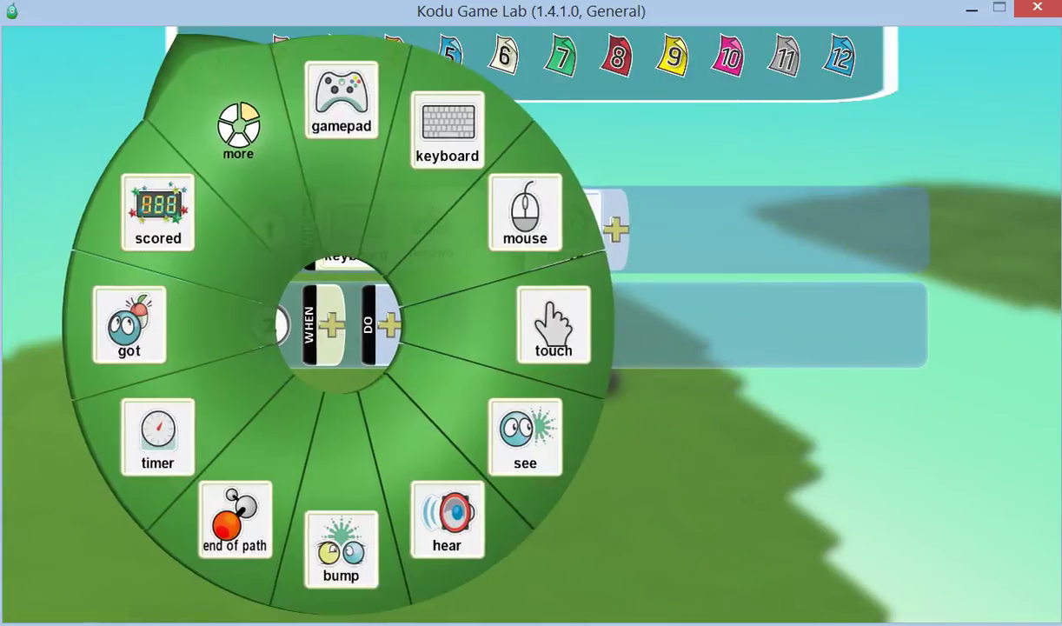
pyautogui.click(339, 544)
pyautogui.click(407, 322)
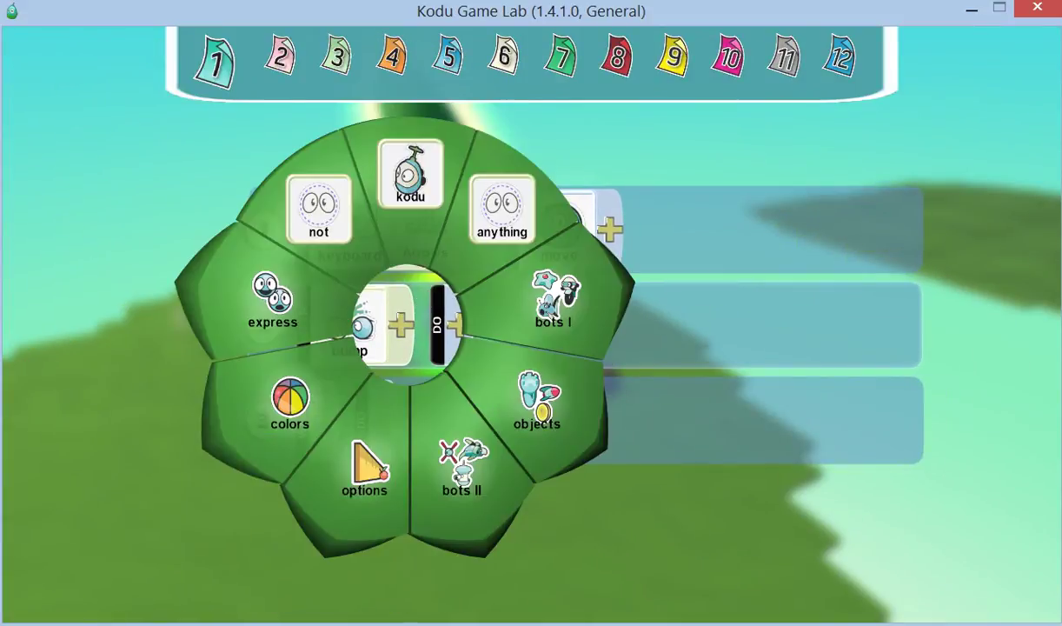
pyautogui.click(538, 400)
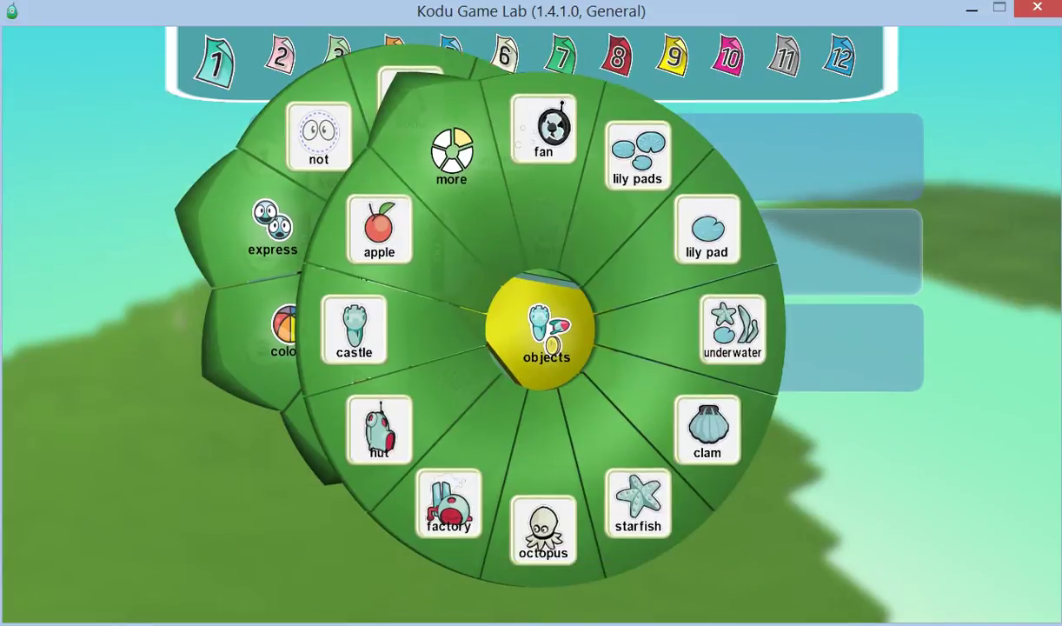
pyautogui.click(379, 228)
pyautogui.click(532, 326)
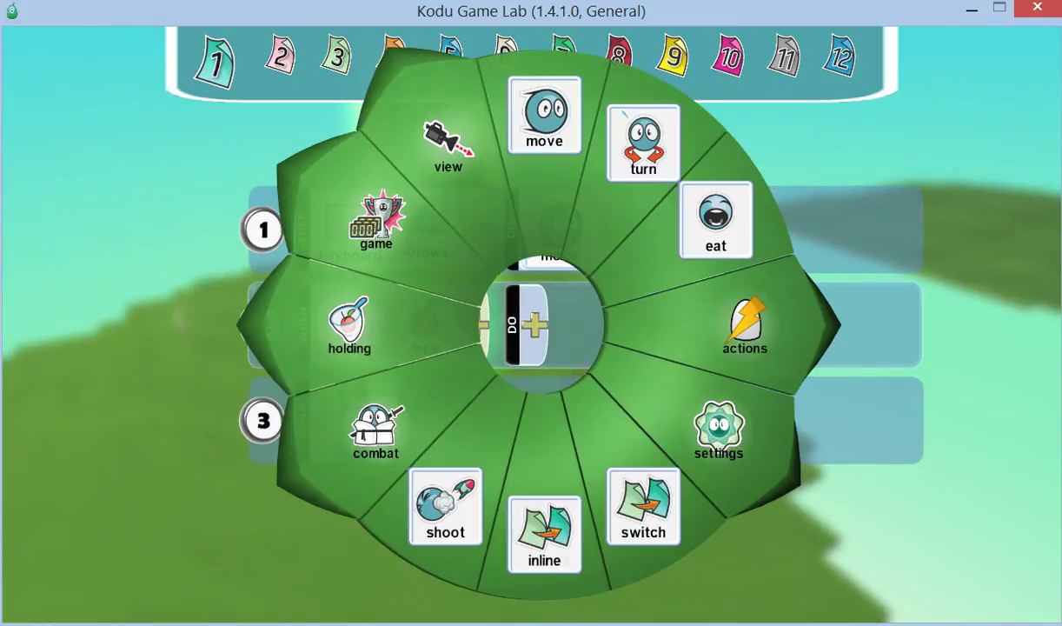
pyautogui.click(722, 222)
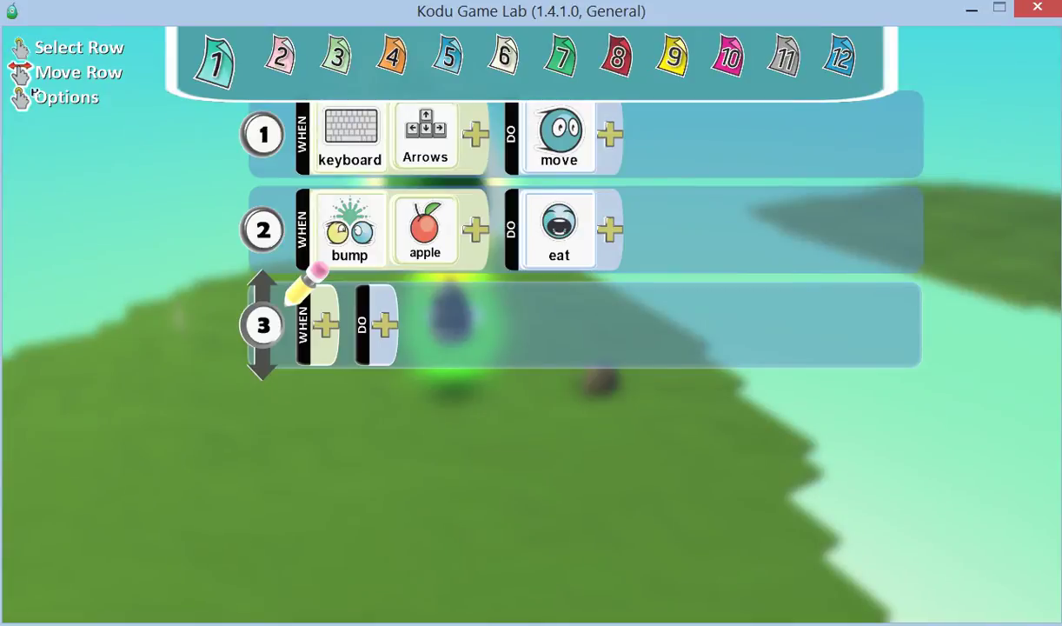
# Indent rule 3 and make it score 1 point for red, then close the editor.
pyautogui.moveTo(289, 303); pyautogui.dragTo(335, 302)
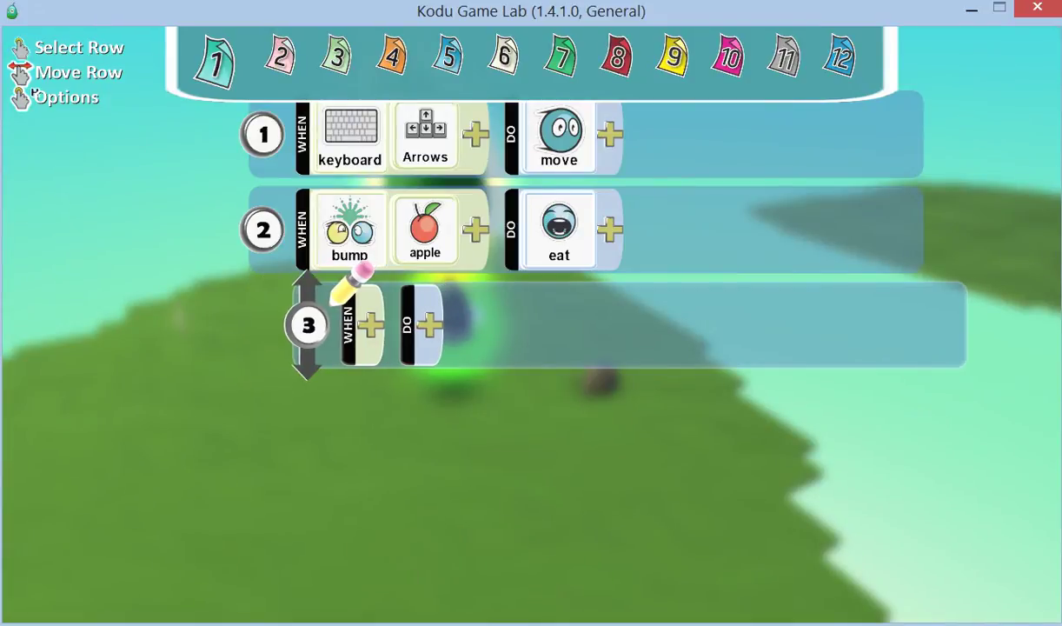
pyautogui.click(428, 325)
pyautogui.click(271, 221)
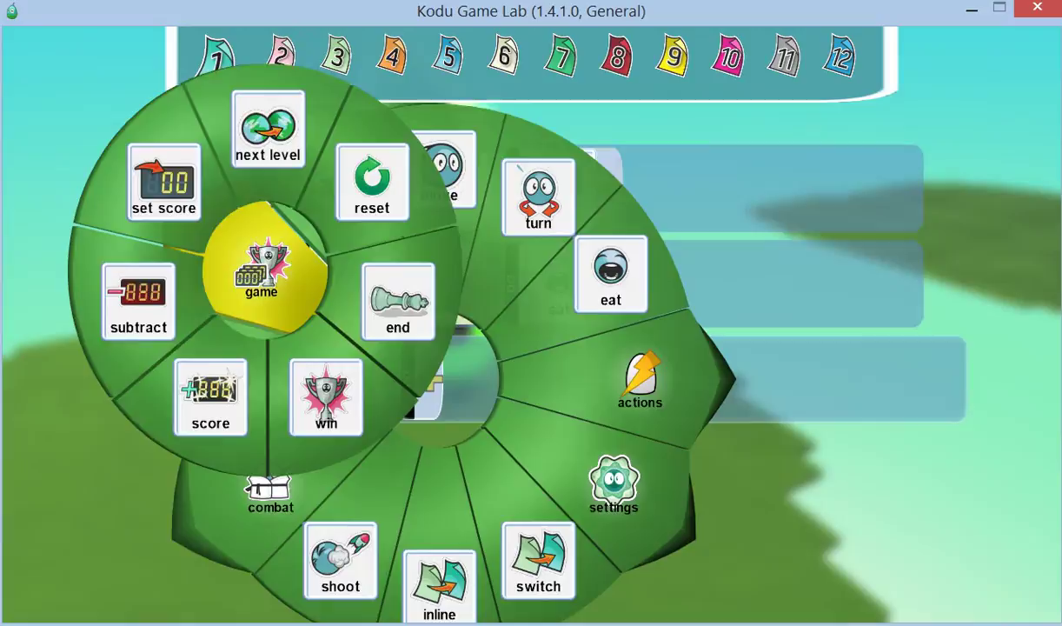
pyautogui.click(209, 391)
pyautogui.click(504, 324)
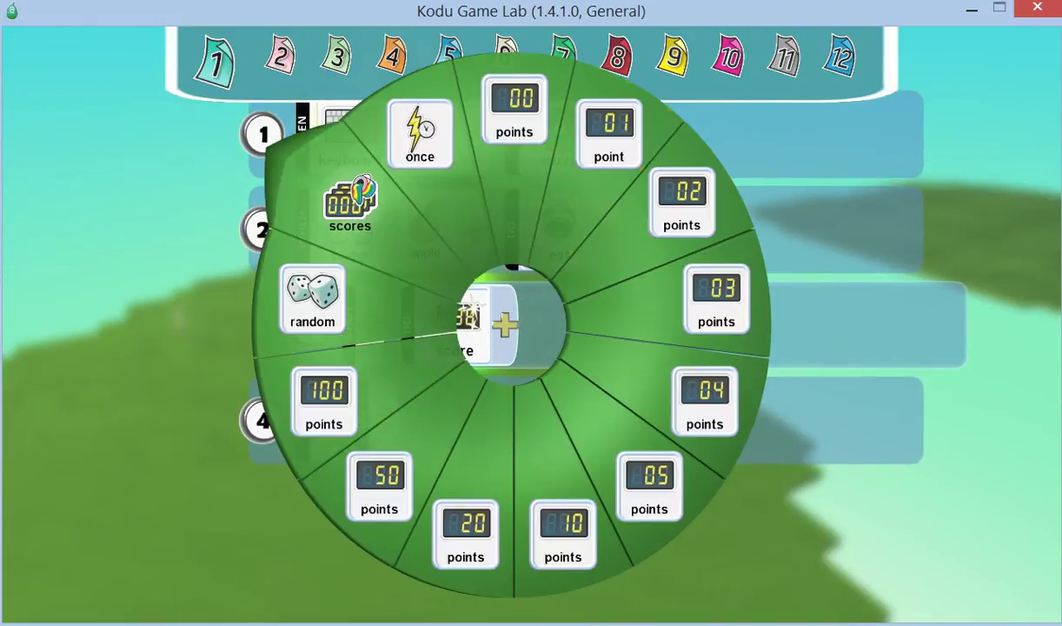
pyautogui.click(608, 131)
pyautogui.click(574, 313)
pyautogui.click(427, 206)
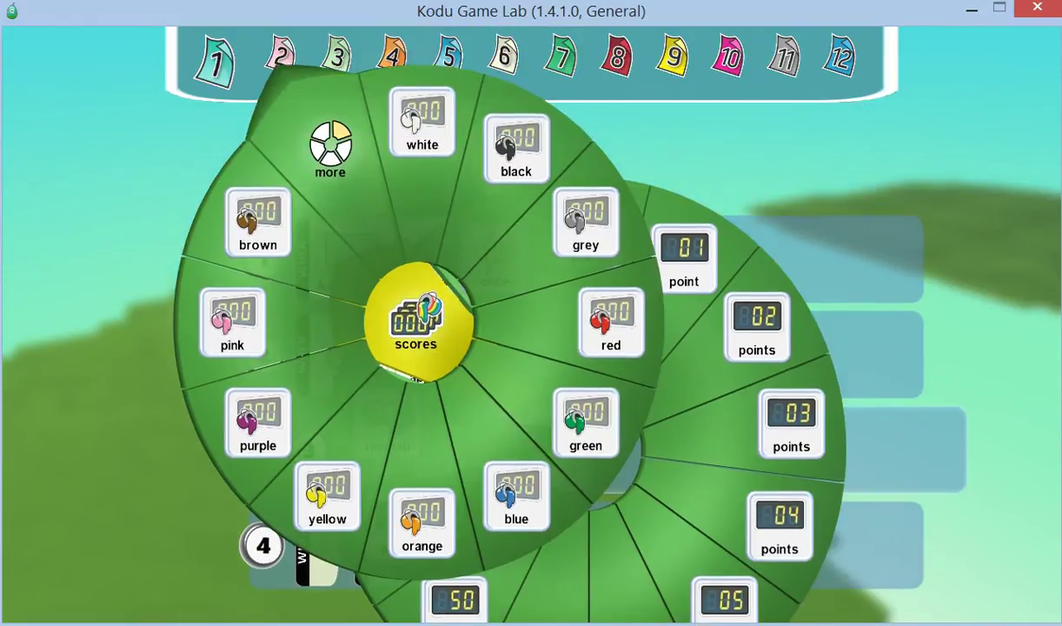
pyautogui.click(612, 321)
pyautogui.press('Escape')
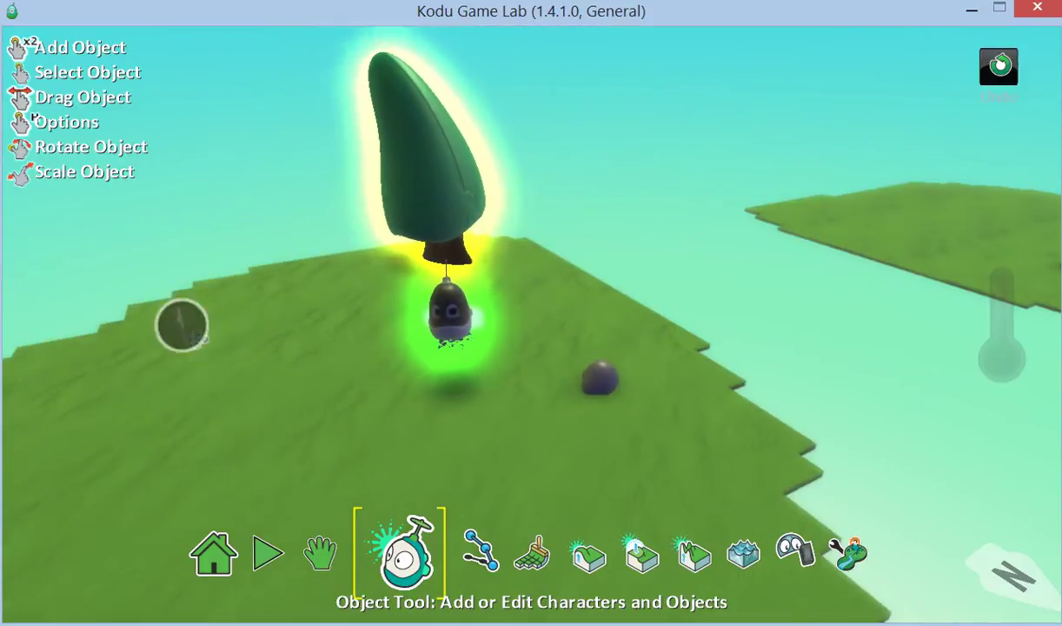
# Cut the tree's page 1 rules, paste them onto page 2, and return to page 1.
pyautogui.rightClick(179, 320)
pyautogui.click(322, 173)
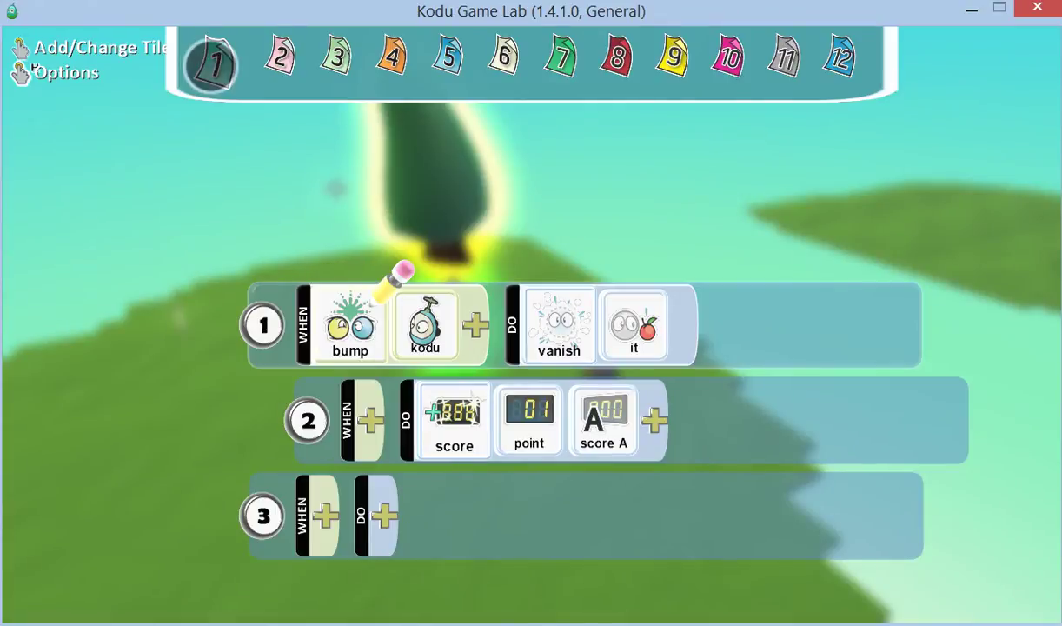
pyautogui.rightClick(213, 59)
pyautogui.click(306, 52)
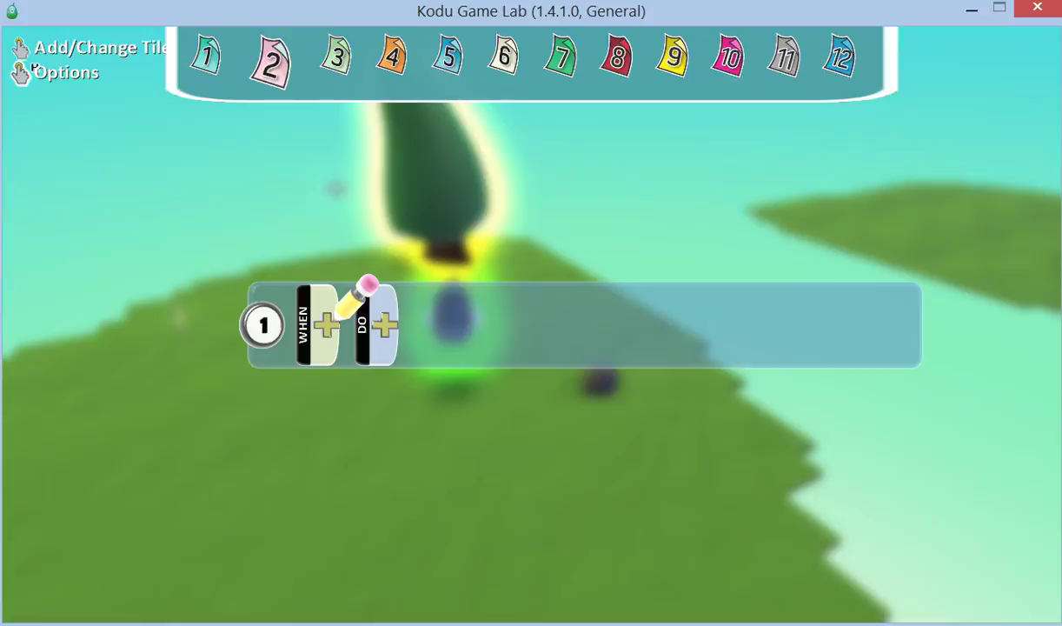
pyautogui.rightClick(272, 59)
pyautogui.click(384, 142)
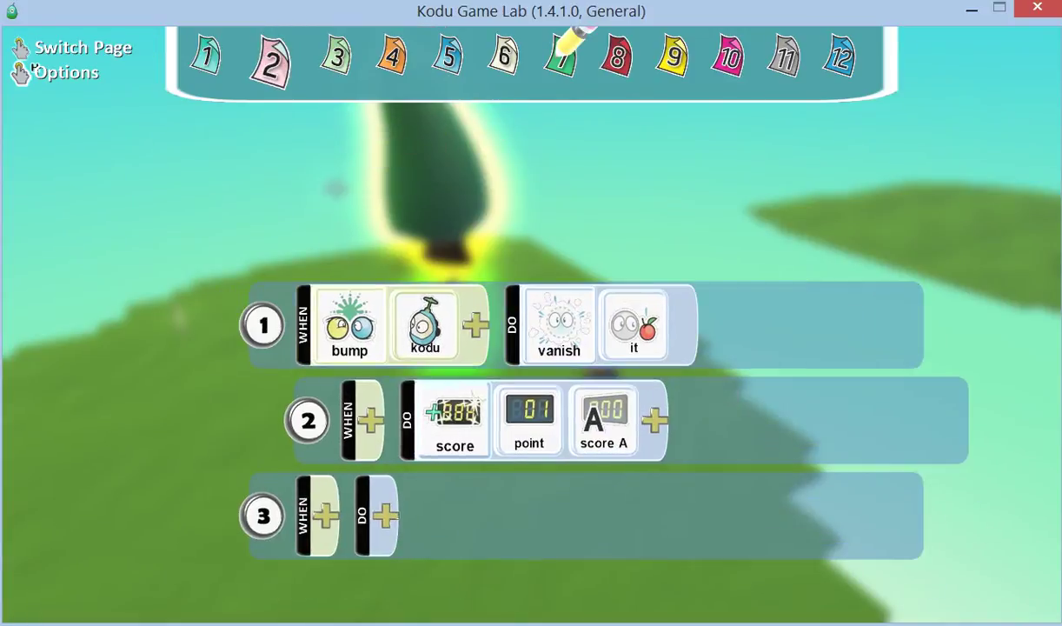
pyautogui.press('pageup')
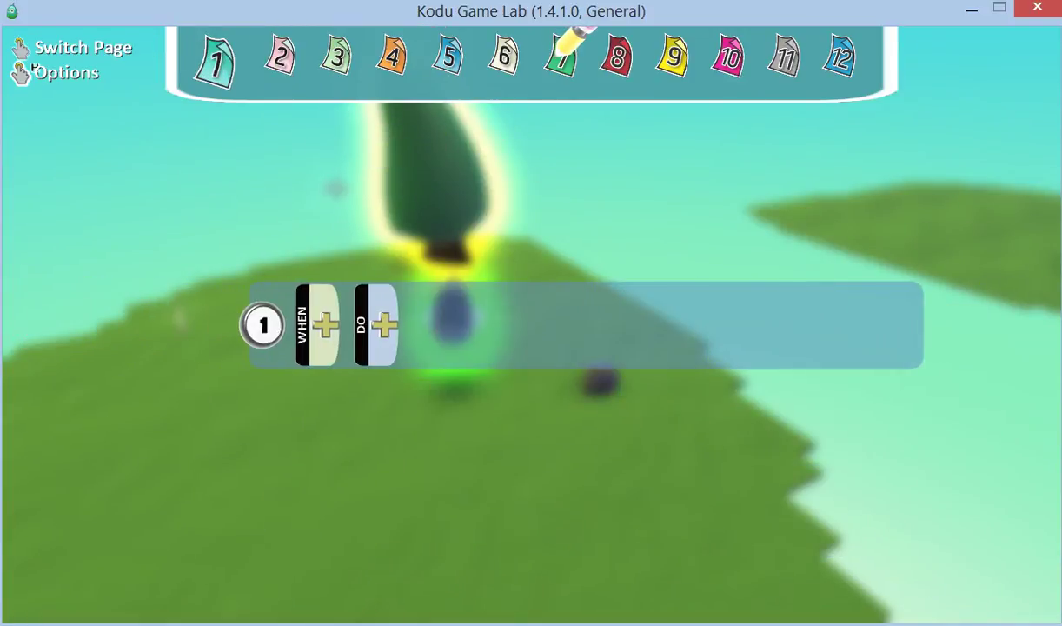
# On the tree's page 1, add WHEN scored red 2 points DO switch to page 2.
pyautogui.press('pagedown')
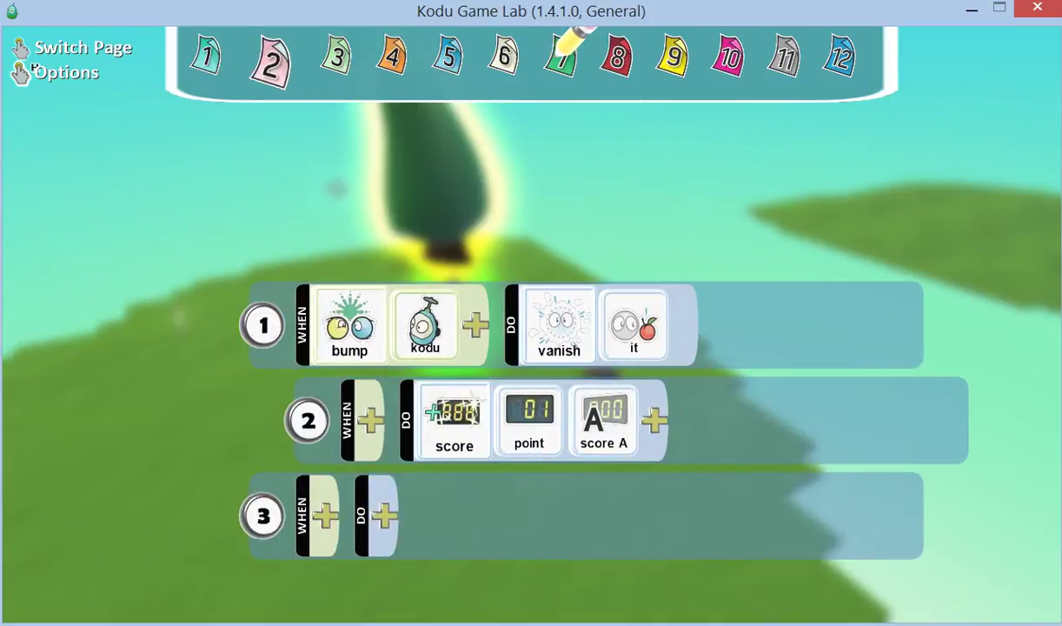
pyautogui.press('pageup')
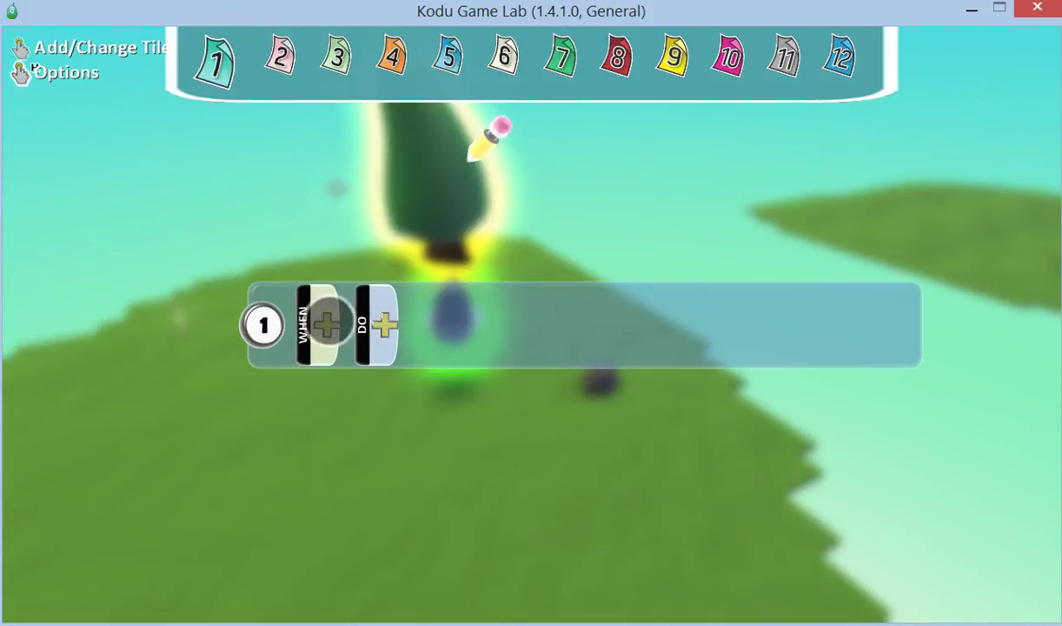
pyautogui.click(329, 320)
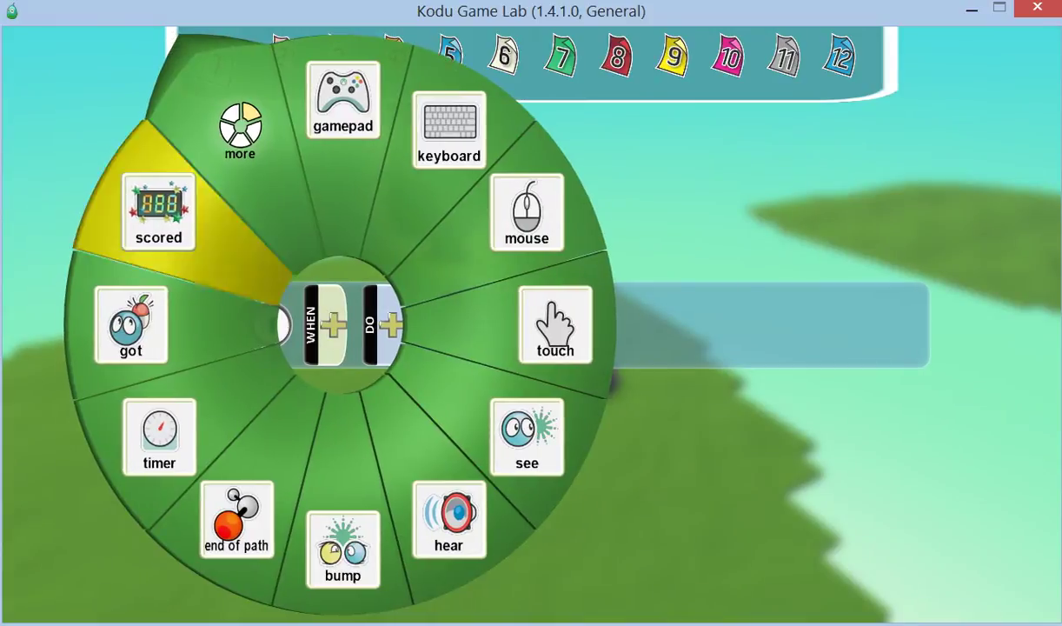
pyautogui.click(160, 213)
pyautogui.click(507, 153)
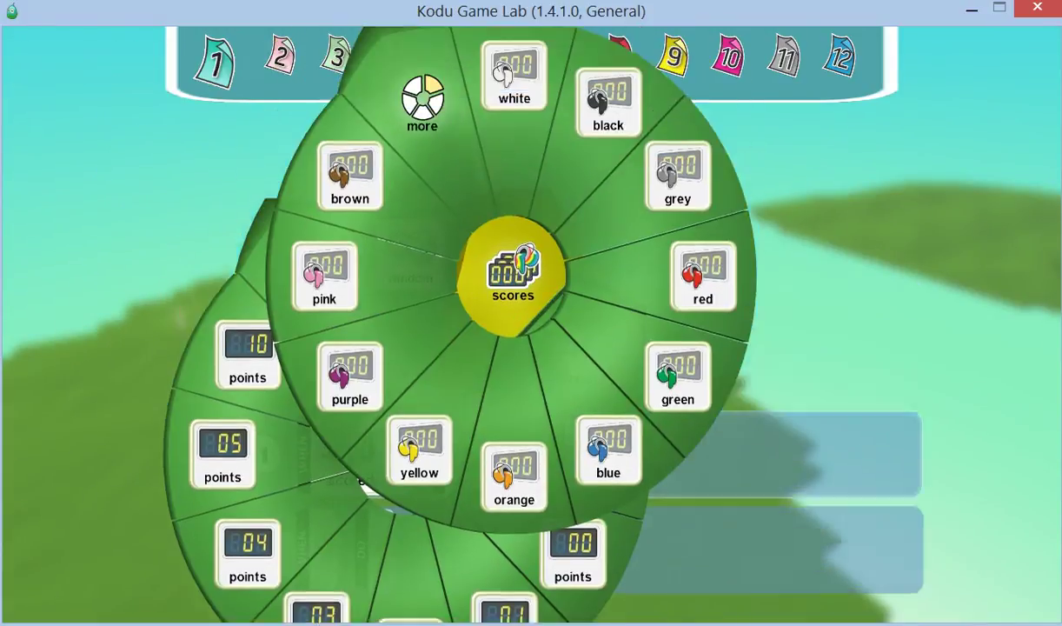
pyautogui.click(704, 308)
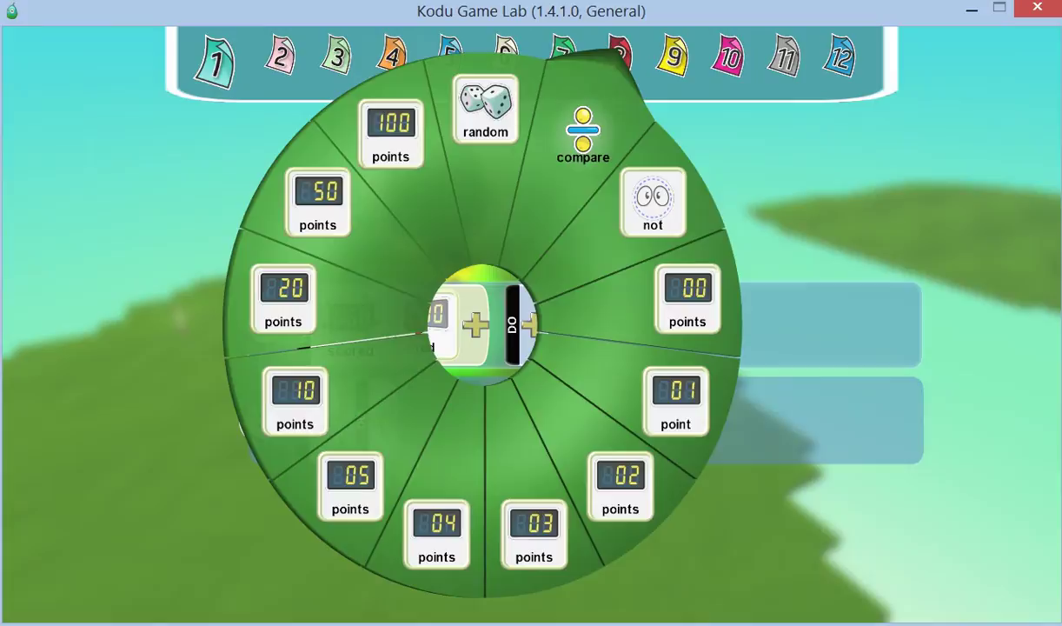
pyautogui.click(619, 482)
pyautogui.click(604, 329)
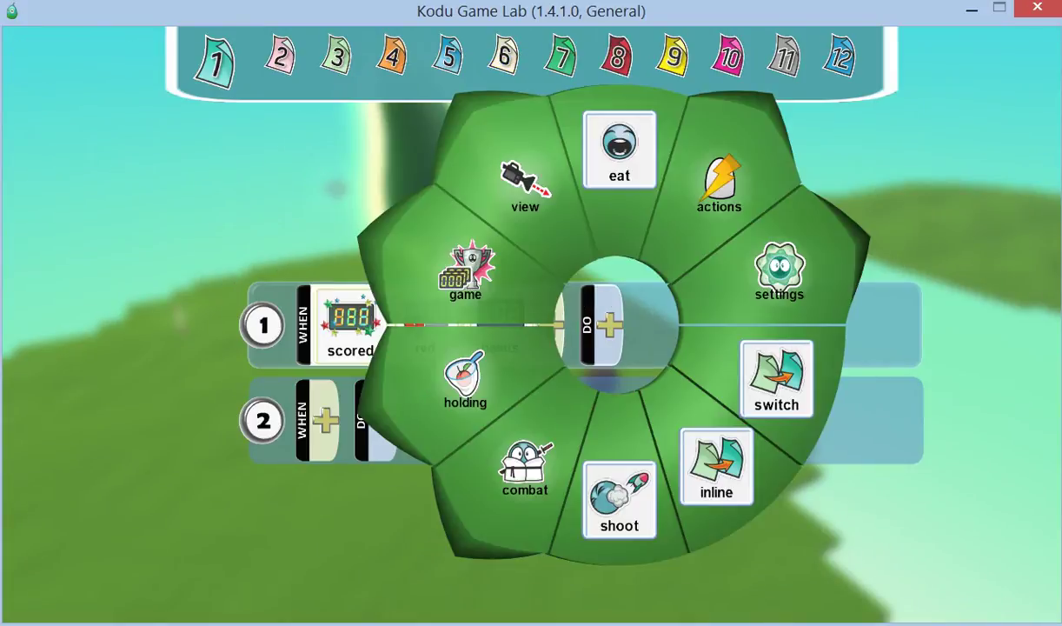
pyautogui.click(776, 378)
pyautogui.click(783, 155)
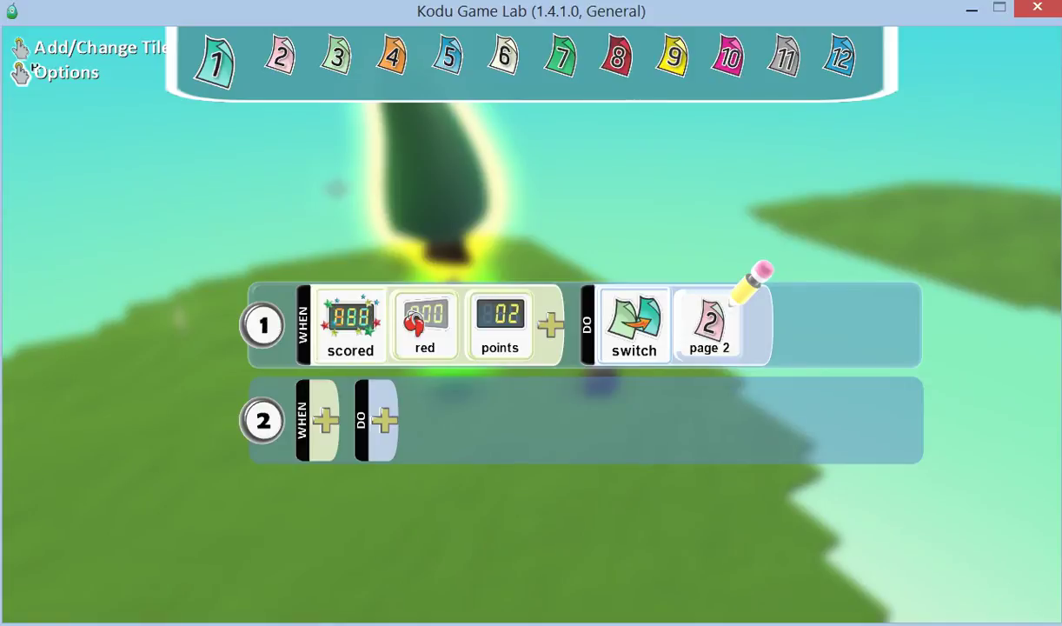
# Move the empty rule to the top of the tree's page 2.
pyautogui.press('pagedown')
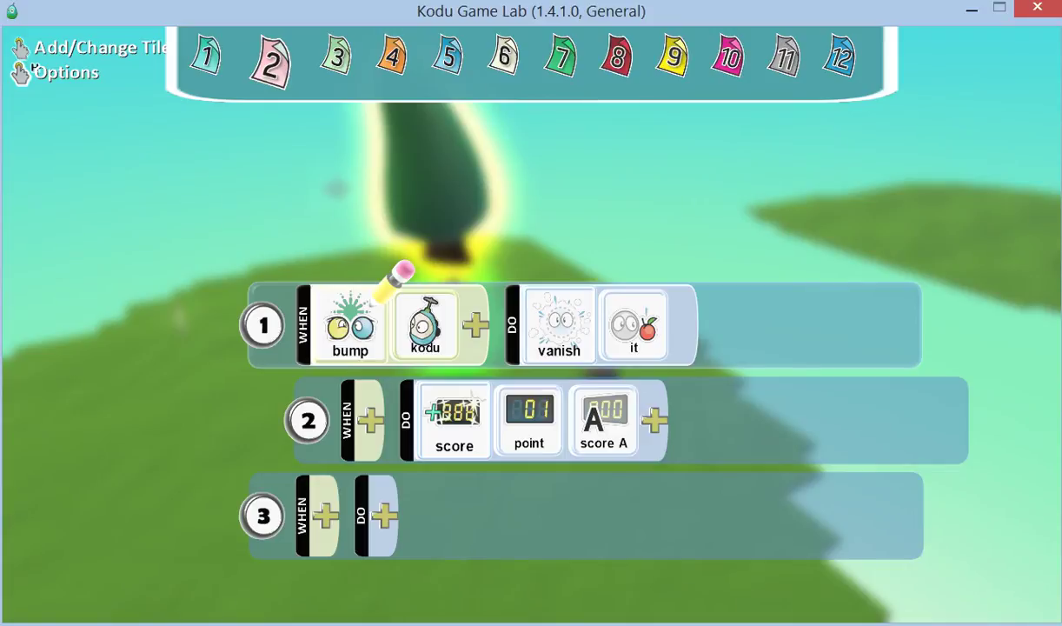
pyautogui.press('Down')
pyautogui.press('Down')
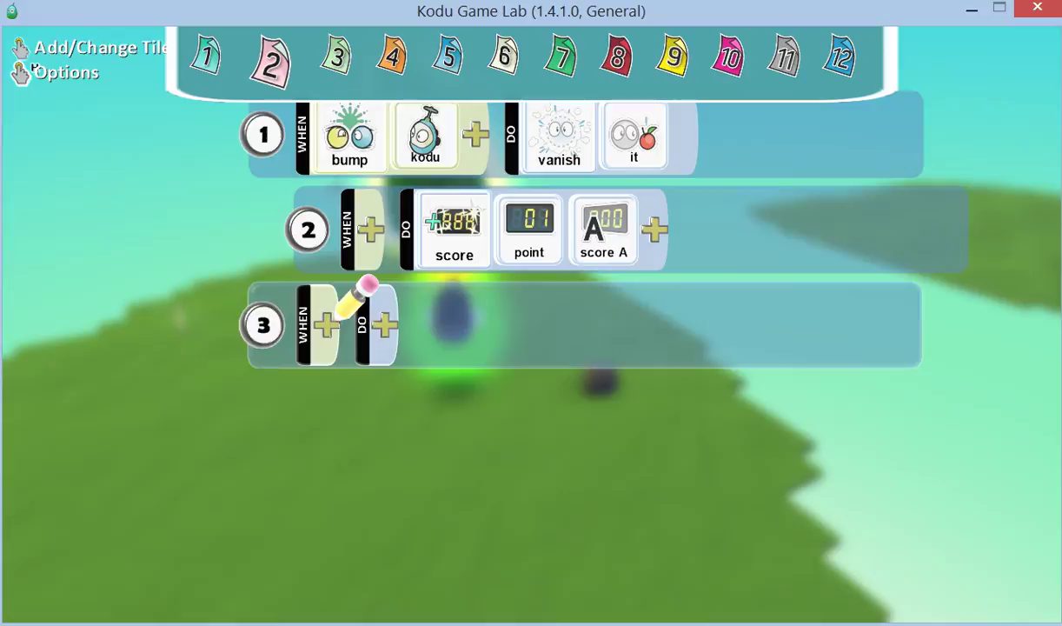
pyautogui.press('Left')
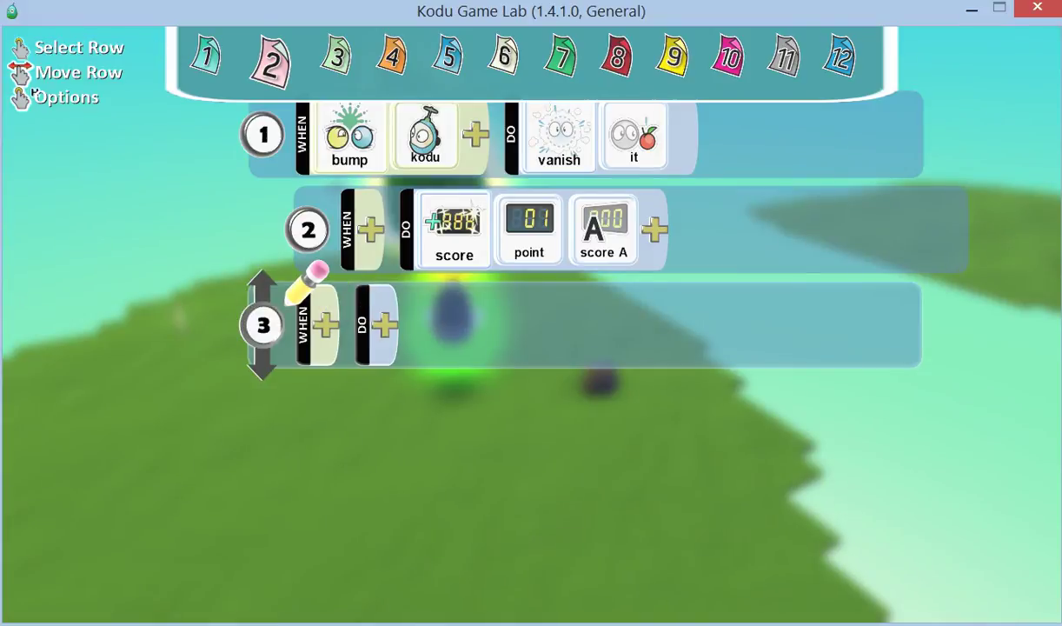
pyautogui.press('Up')
pyautogui.press('Up')
pyautogui.press('Down')
pyautogui.press('Down')
pyautogui.press('Right')
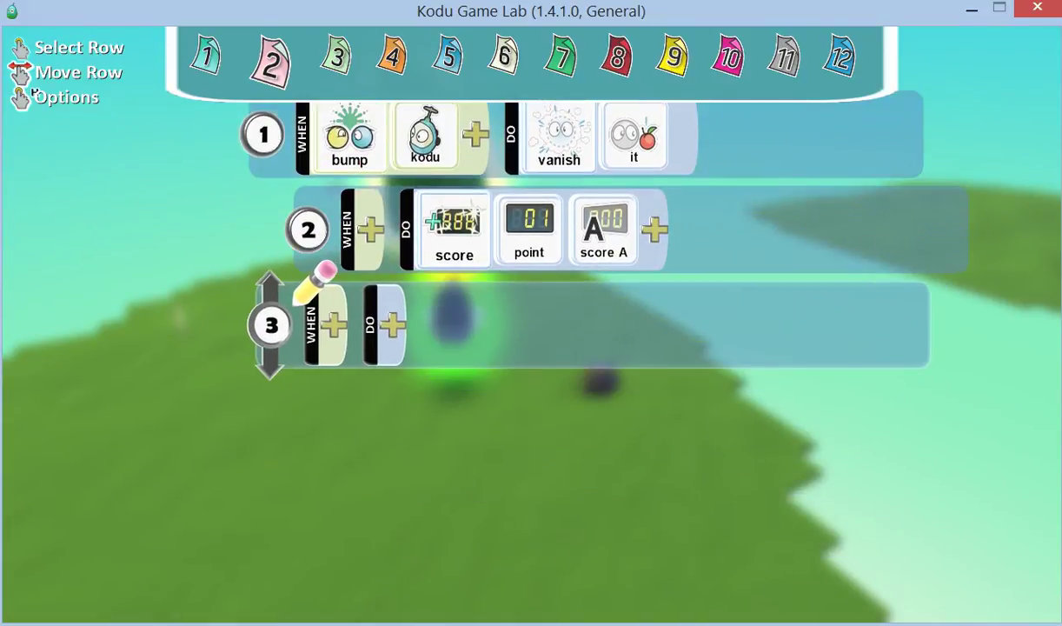
pyautogui.press('Up')
pyautogui.press('Up')
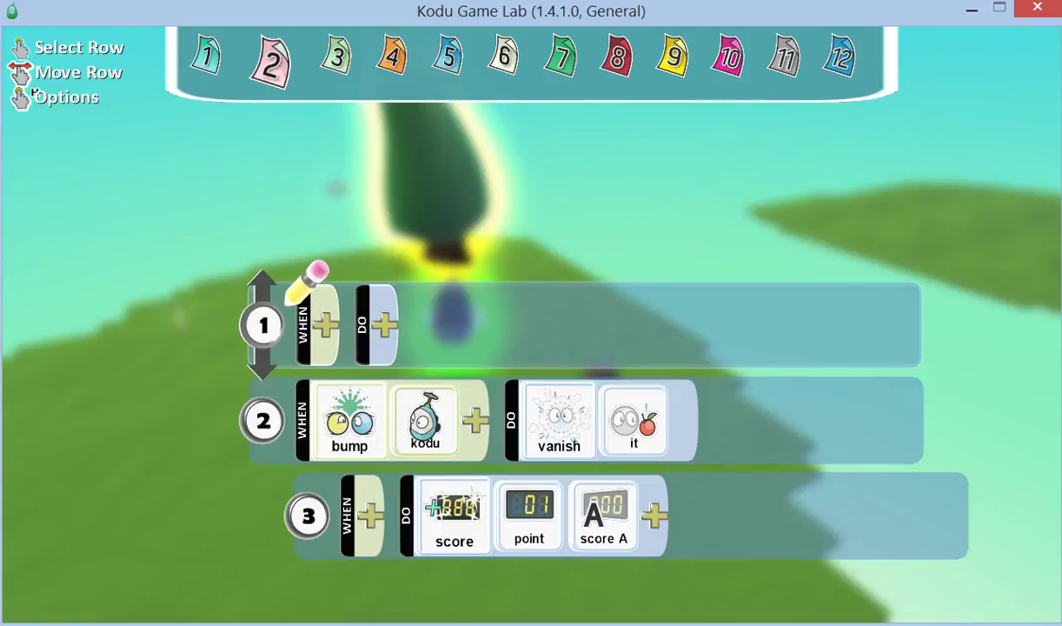
# Give the new top rule a glow red action.
pyautogui.press('Right')
pyautogui.press('Right')
pyautogui.press('Return')
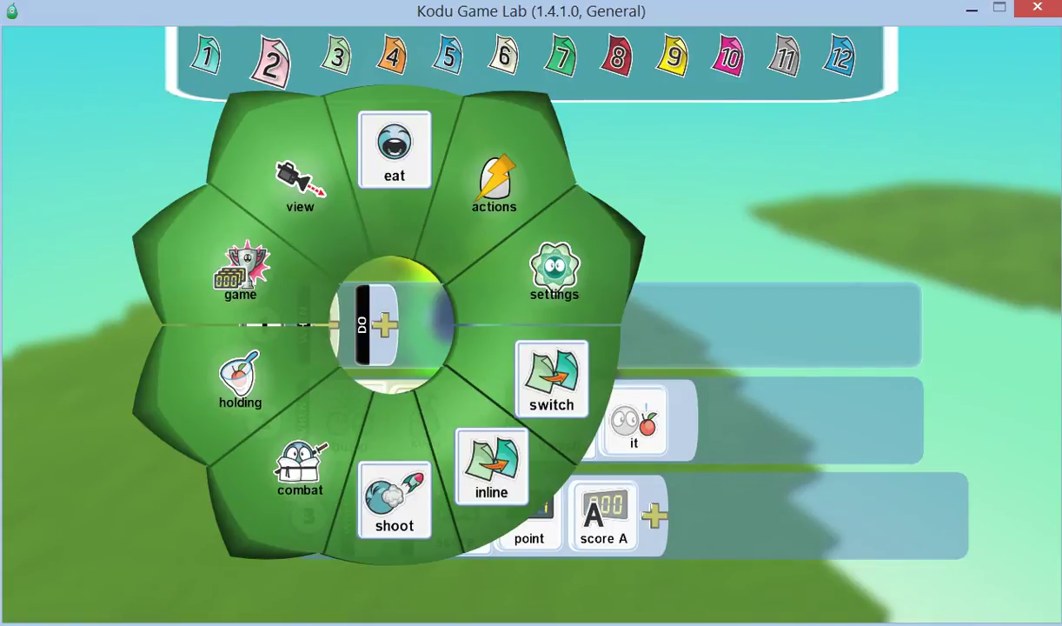
pyautogui.press('Return')
pyautogui.press('Return')
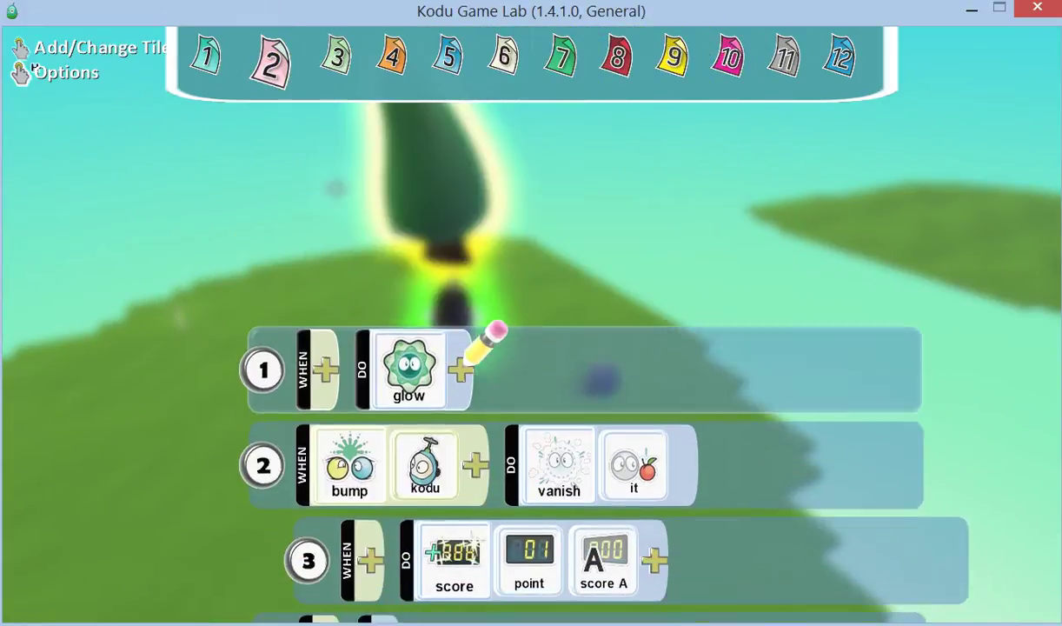
pyautogui.press('Return')
pyautogui.press('Return')
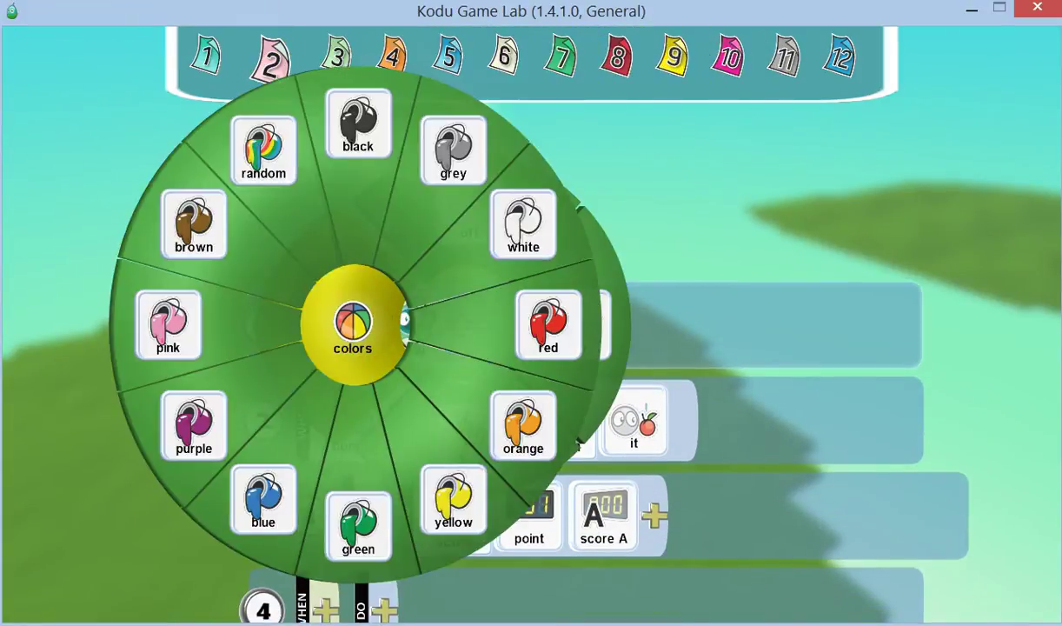
pyautogui.press('Return')
pyautogui.press('Down')
pyautogui.press('Down')
pyautogui.press('Down')
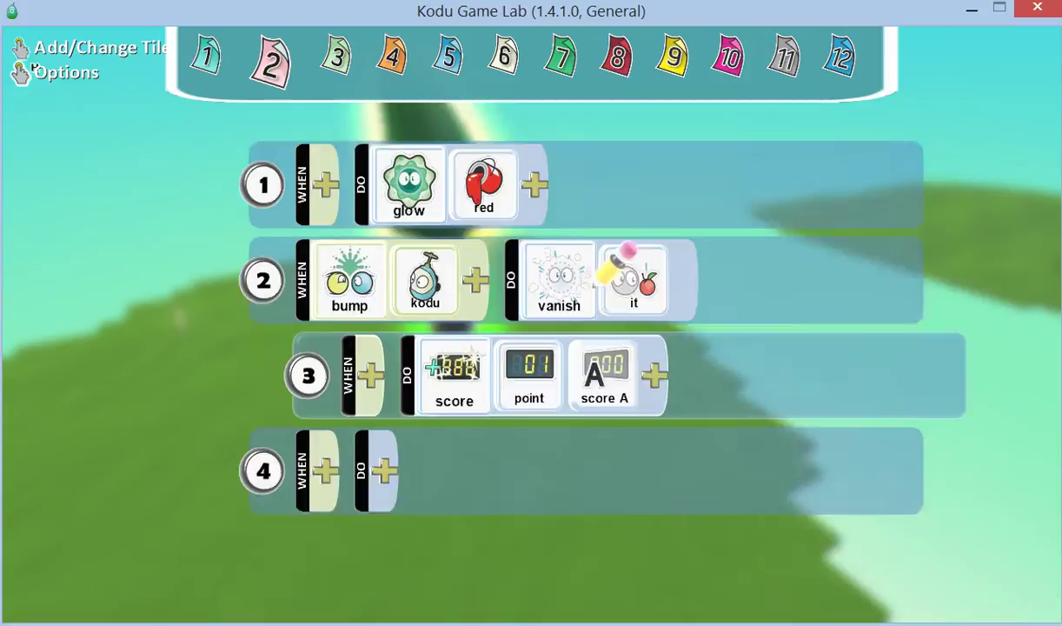
# Move the empty rule to row 2, make it play the coin sound once, and resume the game.
pyautogui.press('Left')
pyautogui.press('Left')
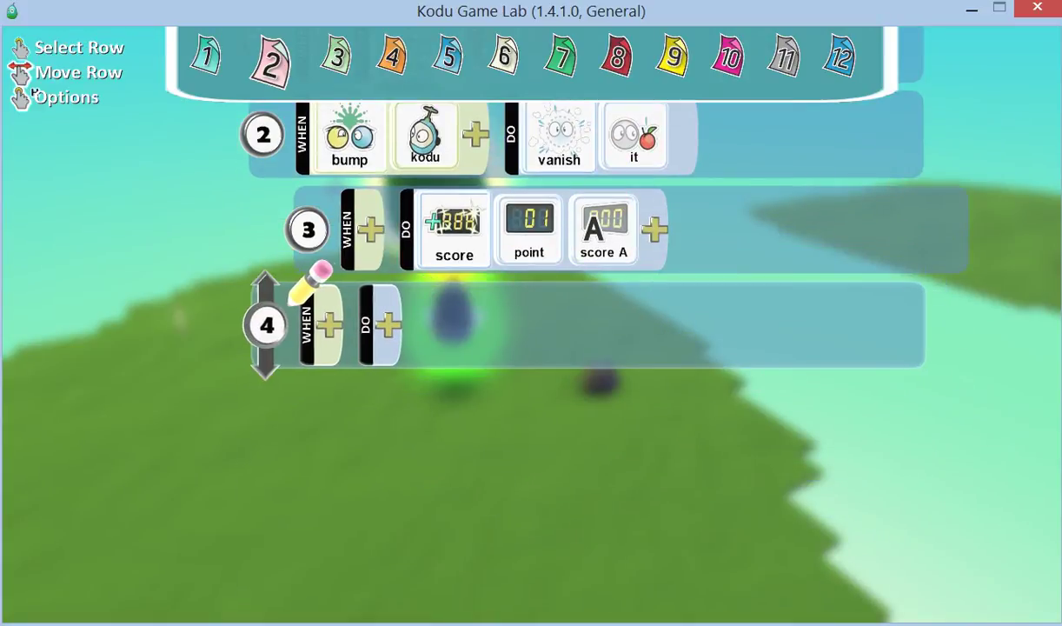
pyautogui.press('Up')
pyautogui.press('Up')
pyautogui.press('Right')
pyautogui.press('Right')
pyautogui.press('Return')
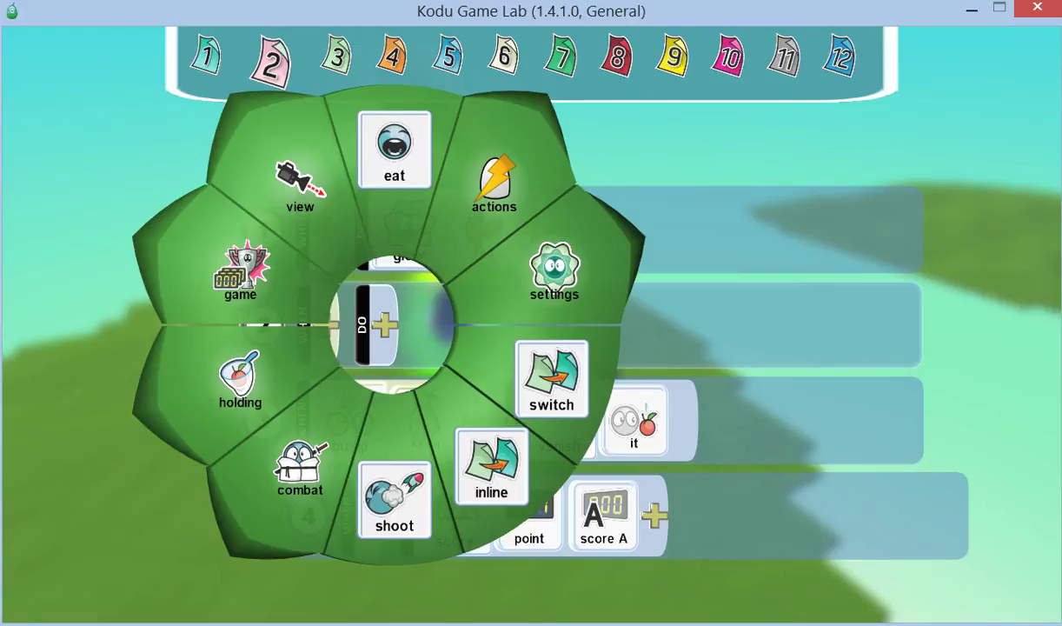
pyautogui.press('Return')
pyautogui.press('Return')
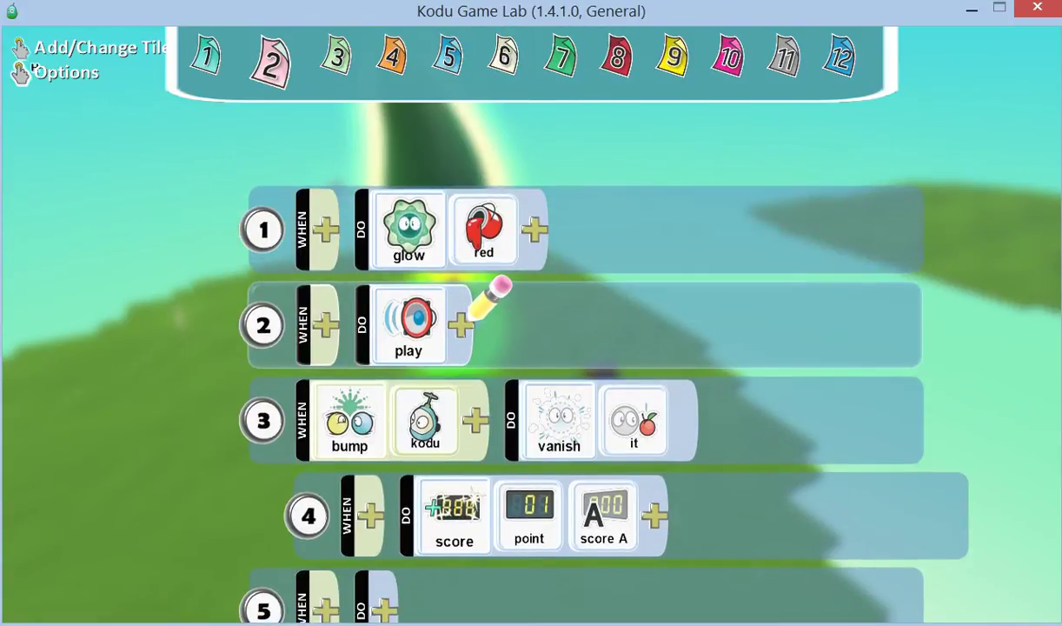
pyautogui.press('Return')
pyautogui.press('Return')
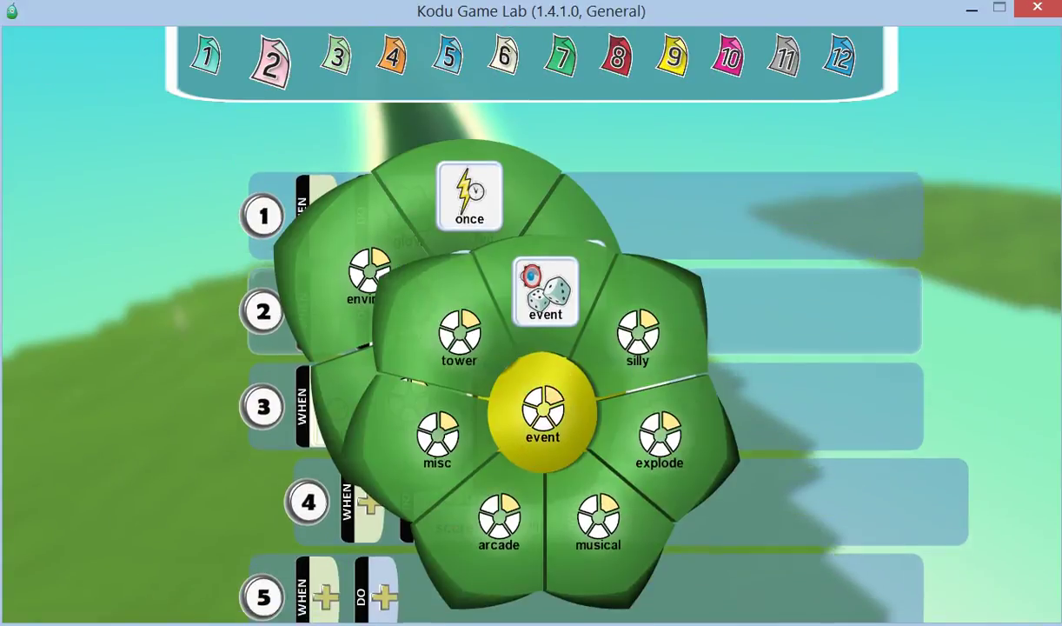
pyautogui.press('Return')
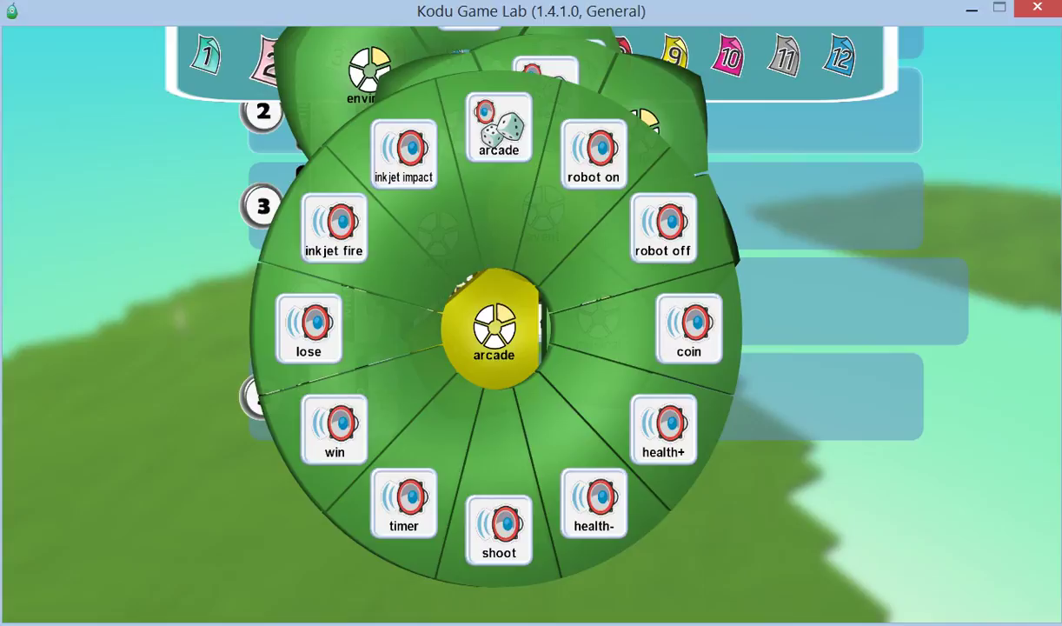
pyautogui.press('Return')
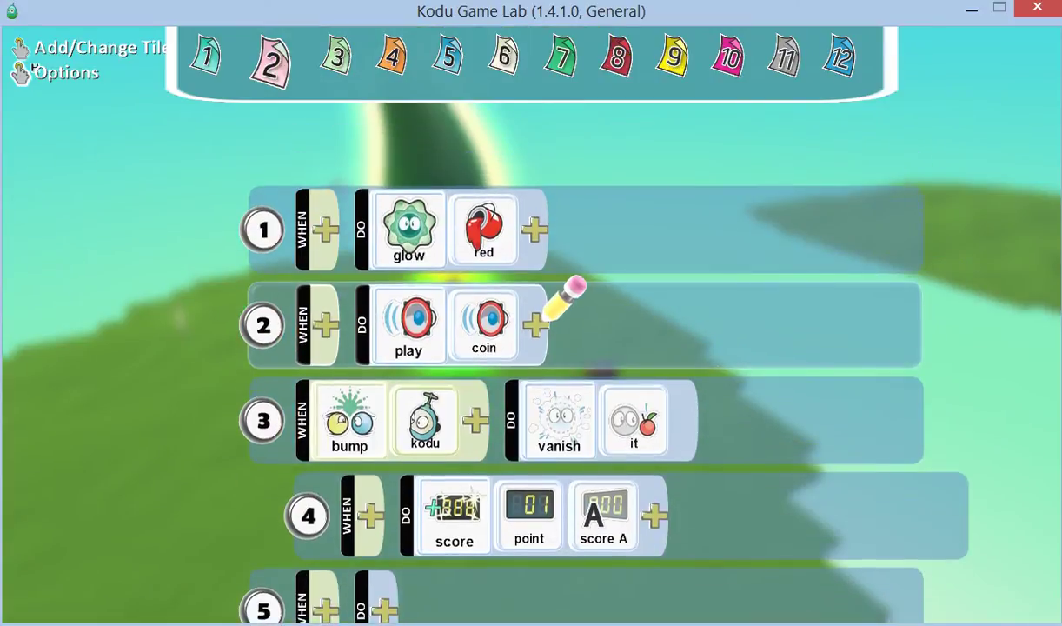
pyautogui.press('Return')
pyautogui.press('Return')
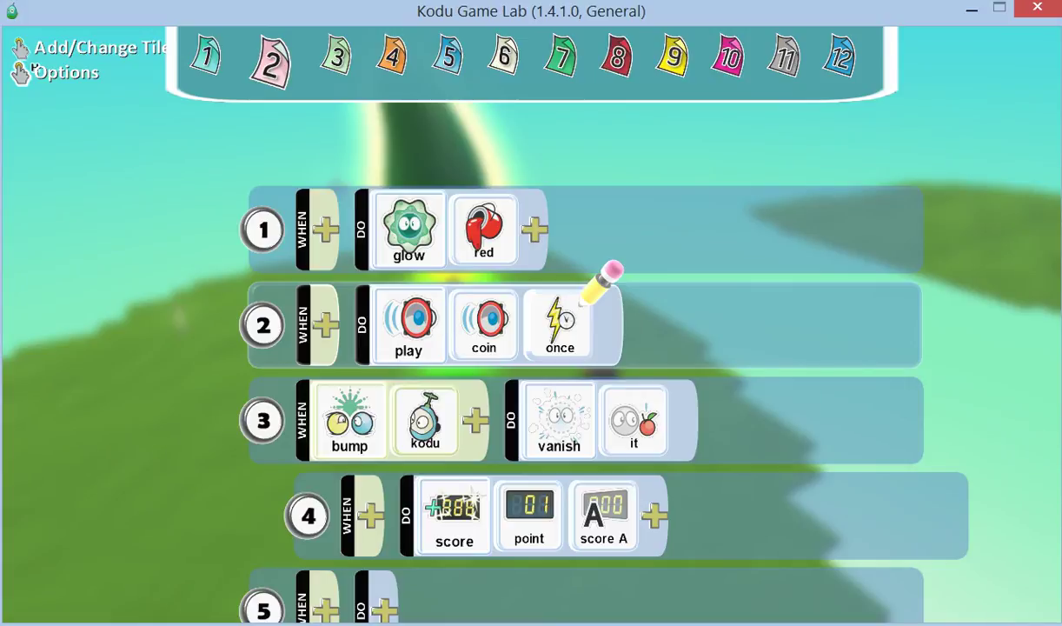
pyautogui.press('Escape')
pyautogui.press('Escape')
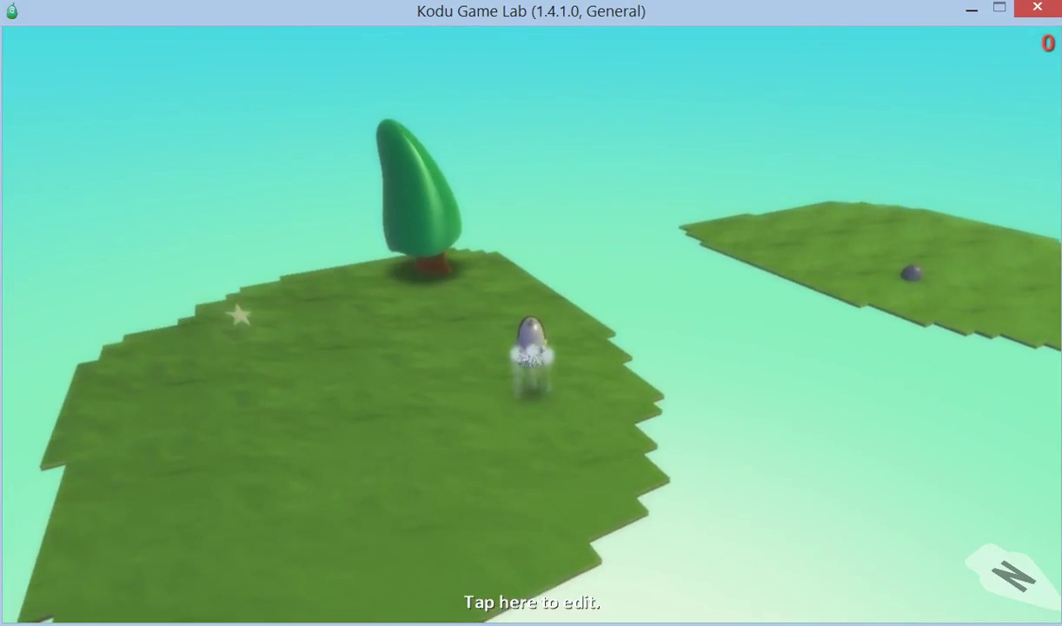
pyautogui.press('Up')
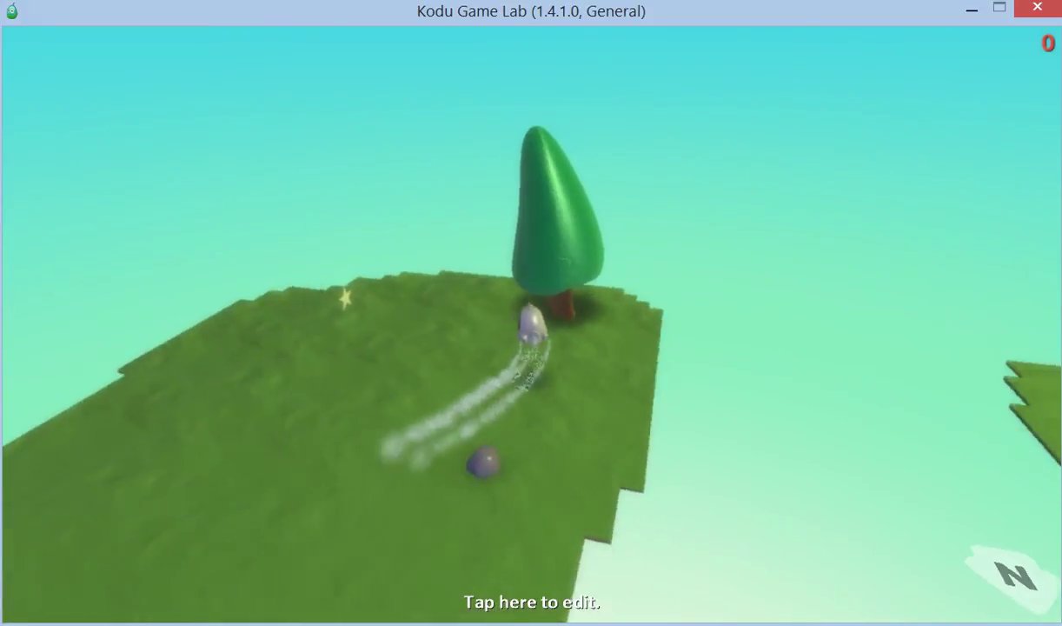
pyautogui.press('Right')
pyautogui.press('Right')
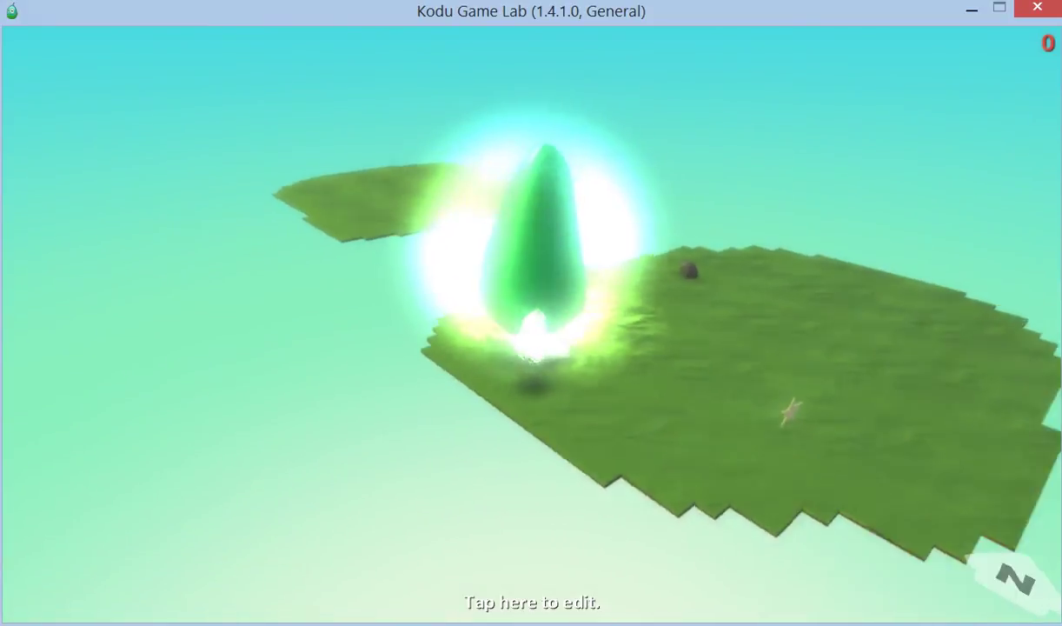
pyautogui.press('Up')
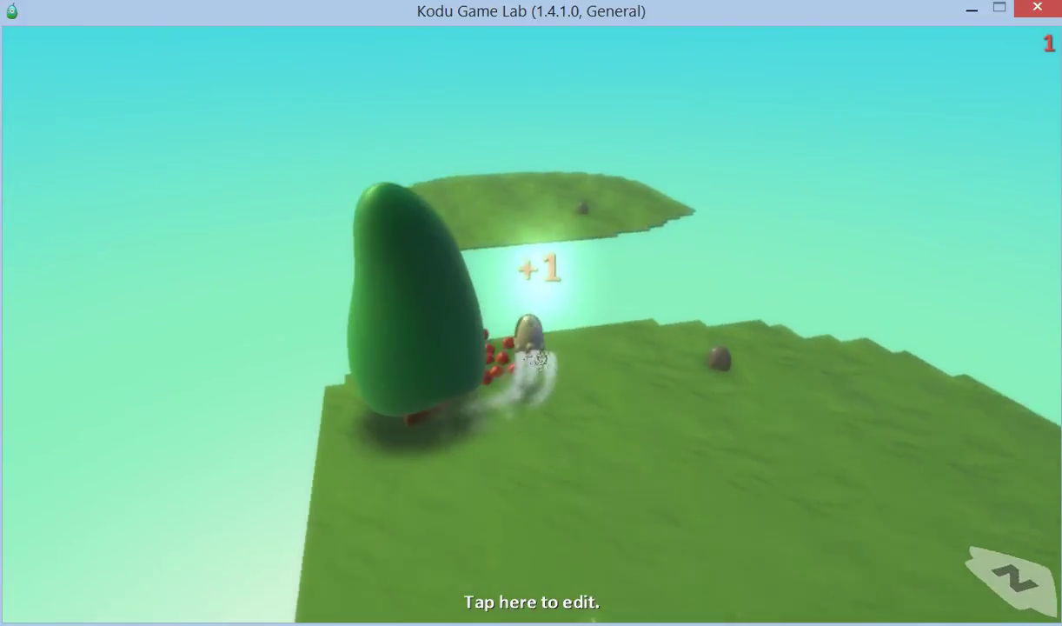
pyautogui.press('Right')
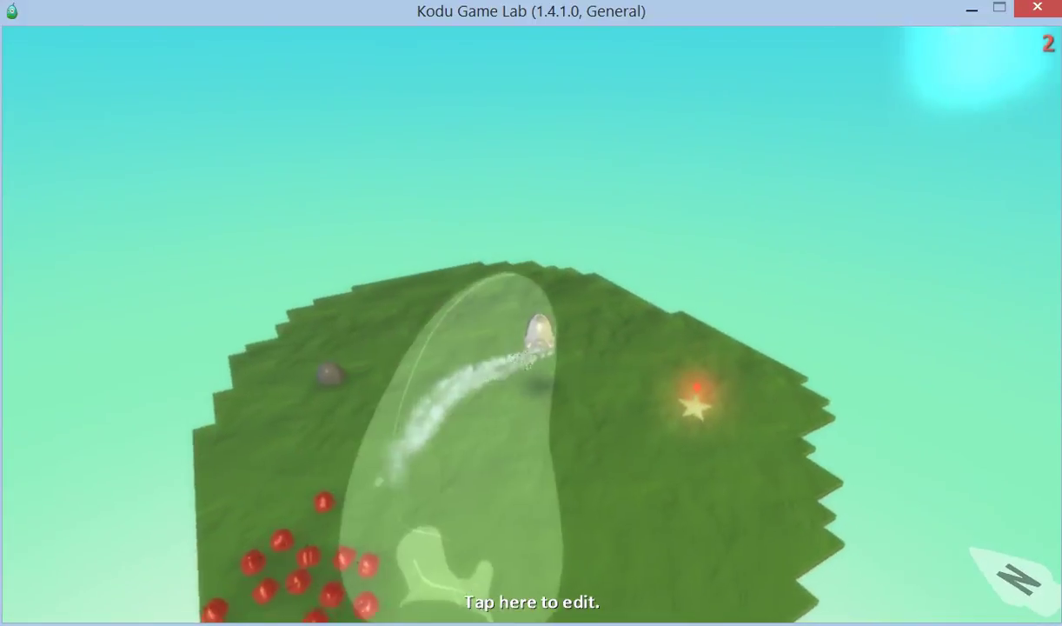
pyautogui.press('Right')
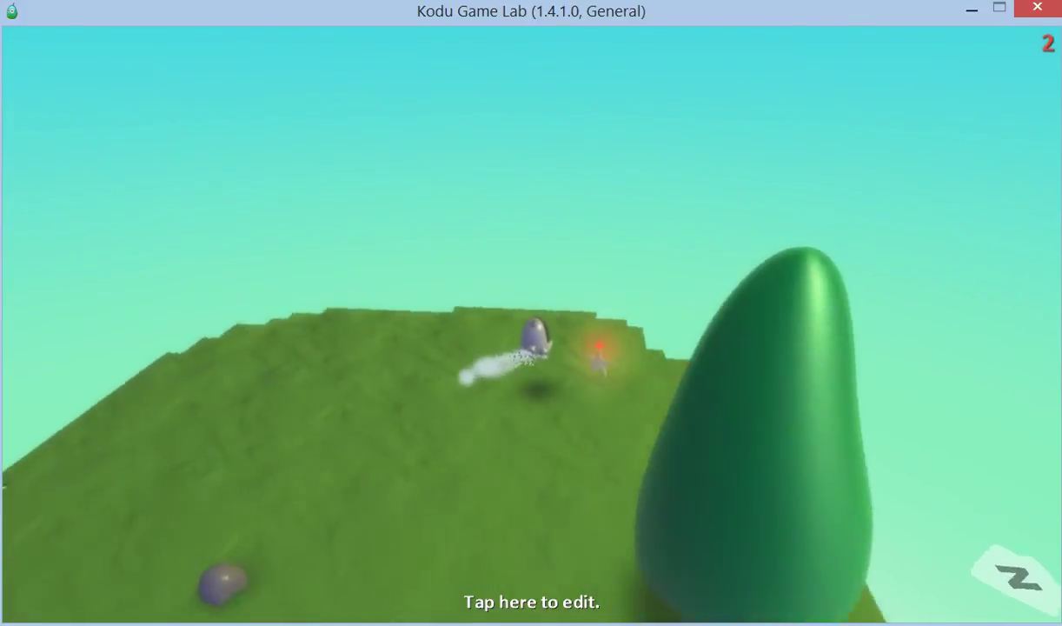
pyautogui.press('Right')
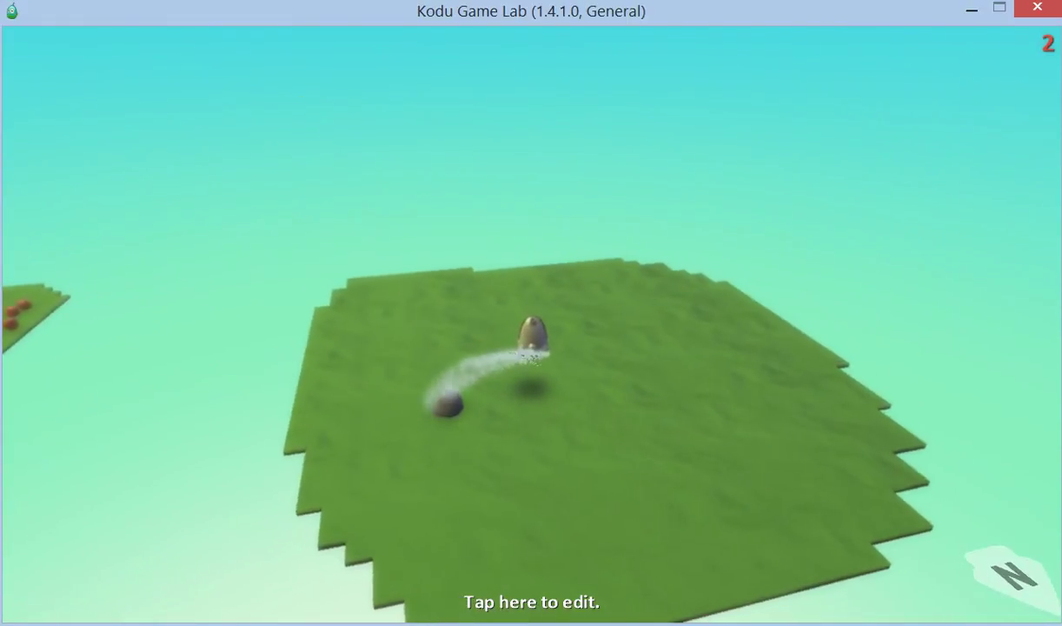
pyautogui.press('Escape')
pyautogui.press('Escape')
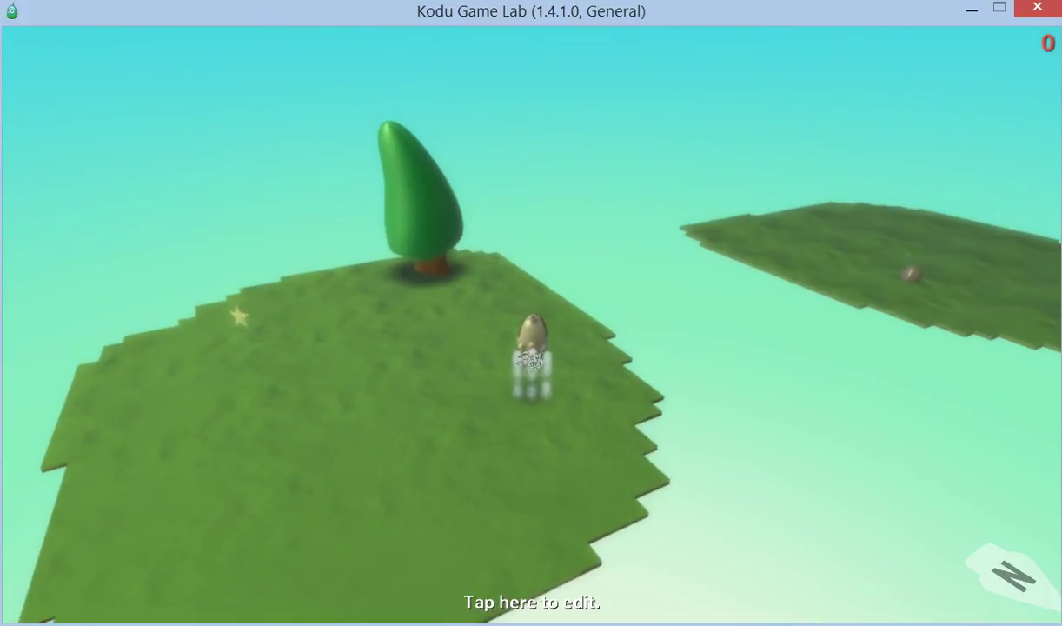
pyautogui.press('Up')
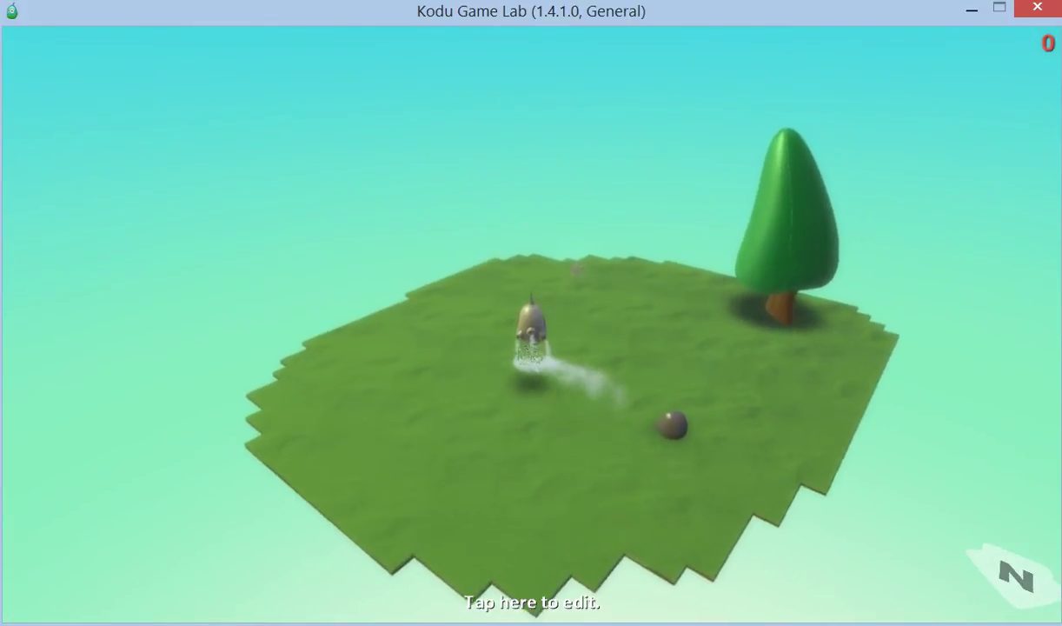
pyautogui.press('Left')
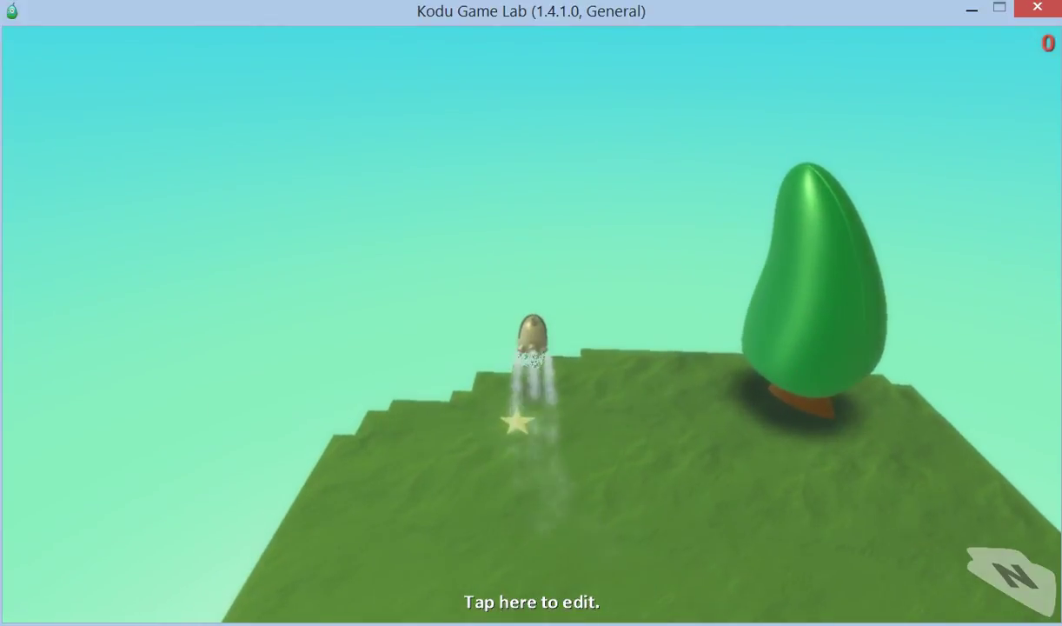
pyautogui.press('Left')
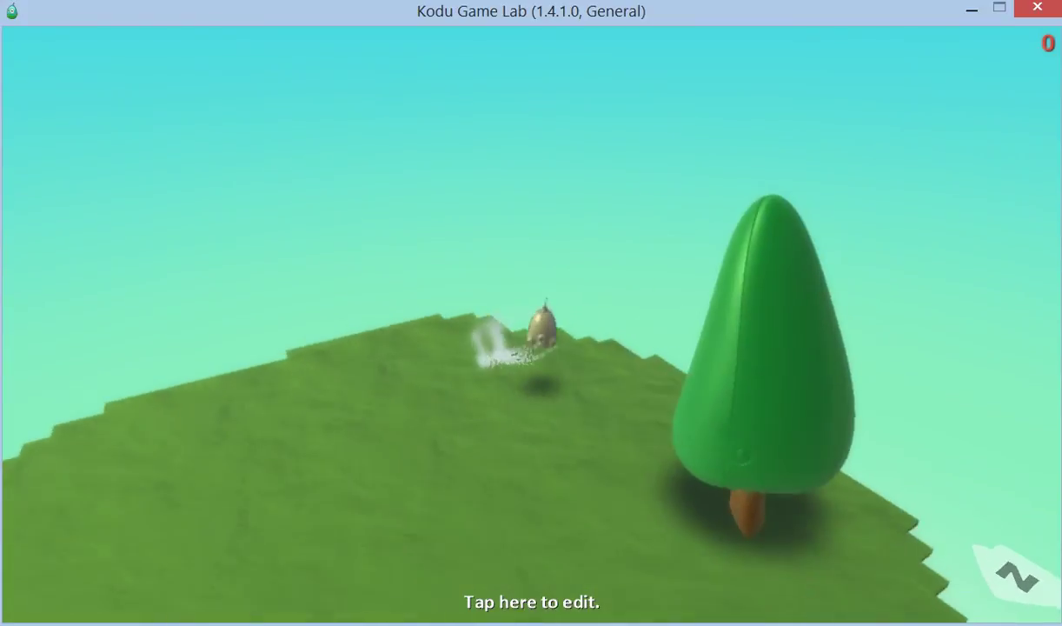
pyautogui.press('Up')
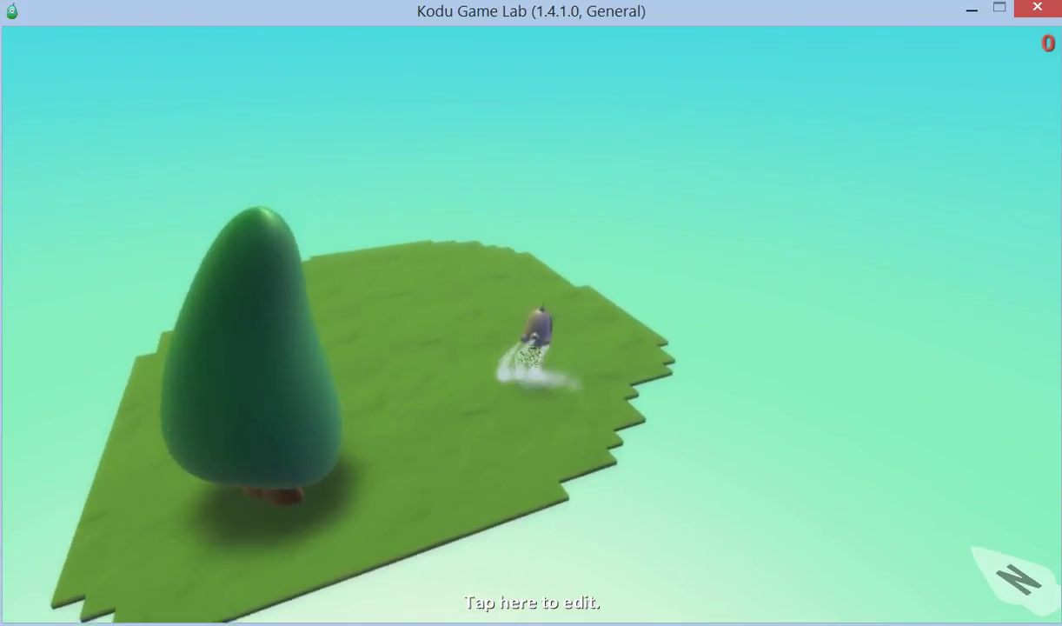